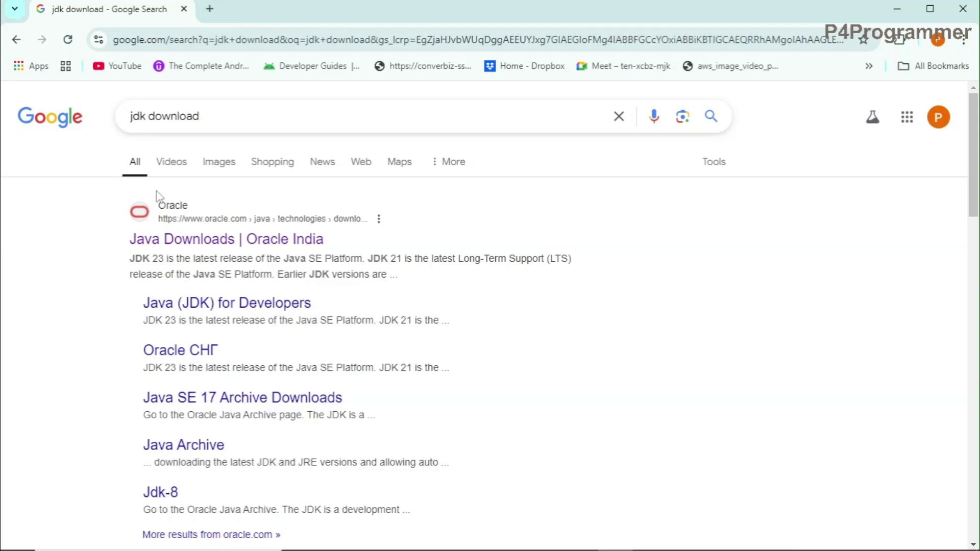
Open Oracle's Java Downloads page from the search results and download the JDK 23 x64 Installer for Windows.
left_click(200, 245)
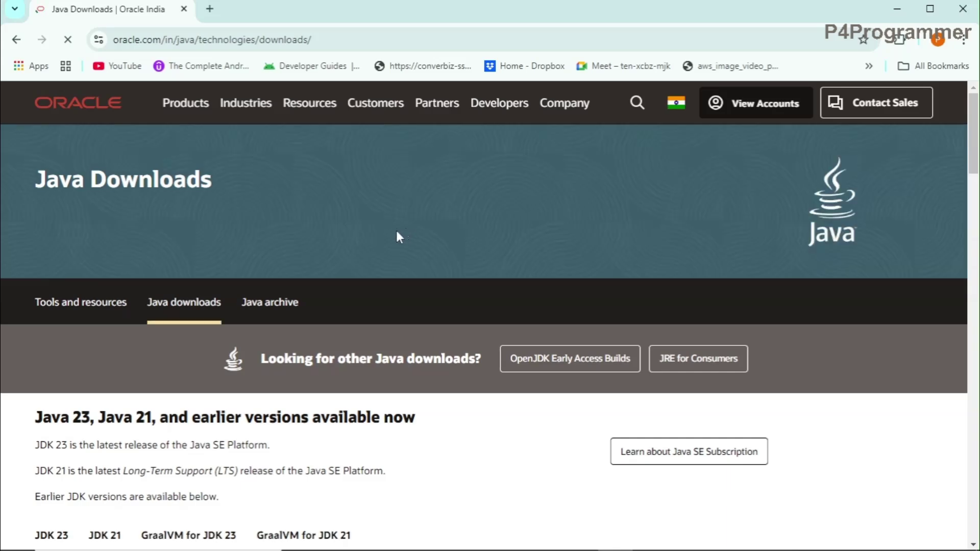
scroll(398, 236, "down", 2)
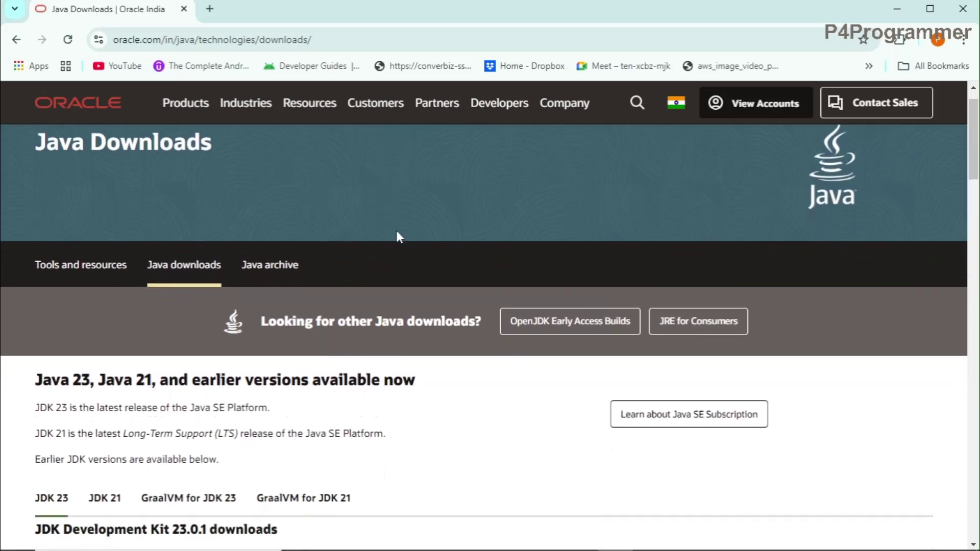
scroll(396, 231, "down", 1)
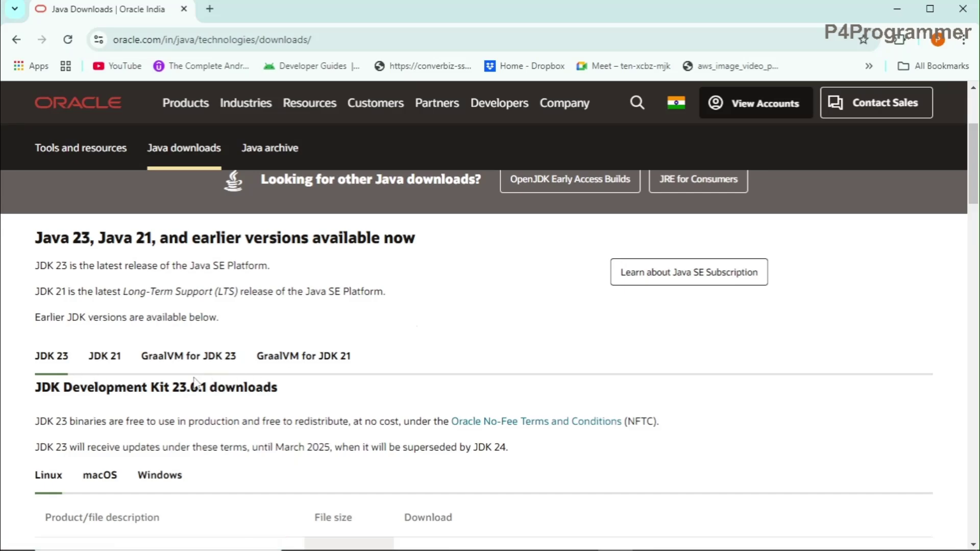
scroll(244, 406, "down", 4)
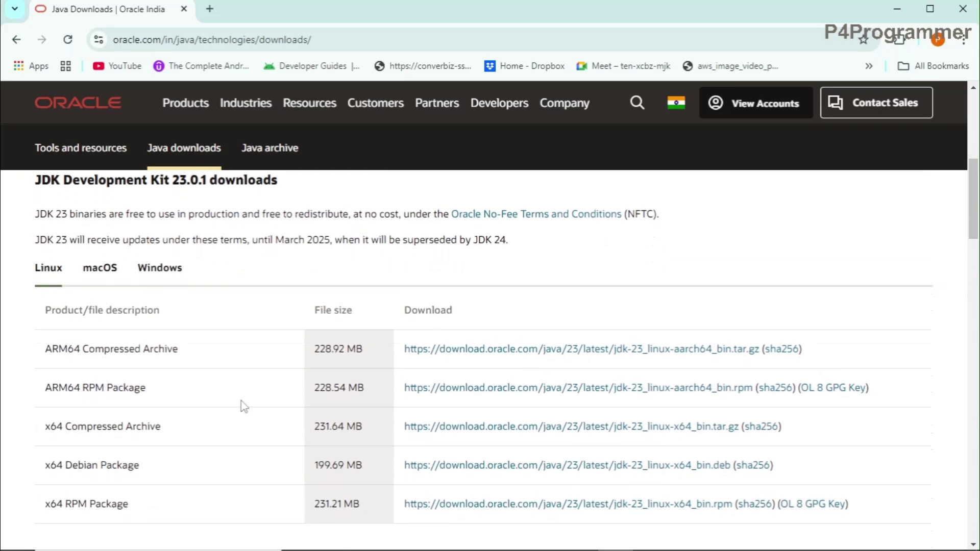
scroll(244, 406, "down", 1)
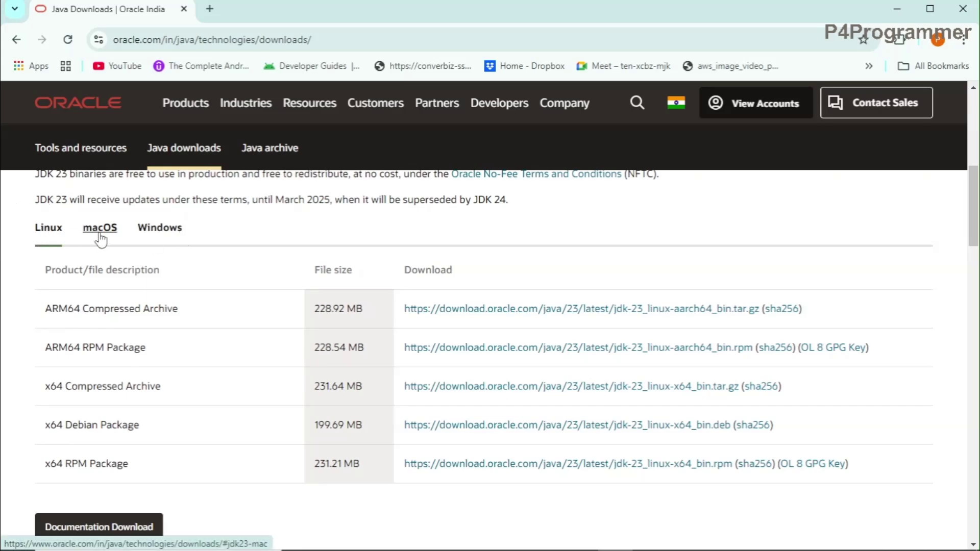
left_click(159, 239)
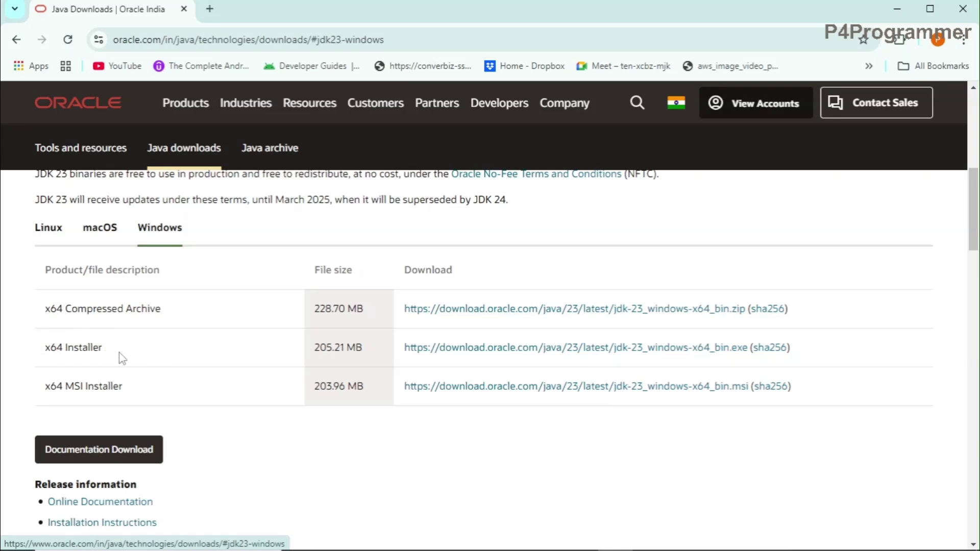
left_click(474, 352)
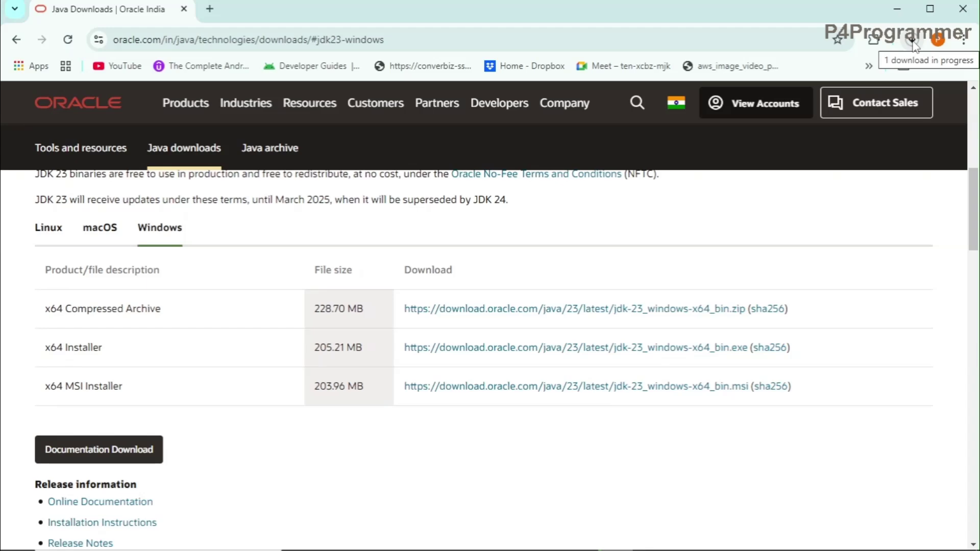
Open the recent downloads and pause the running download of jdk-23_windows-x64_bin (1).exe.
left_click(912, 42)
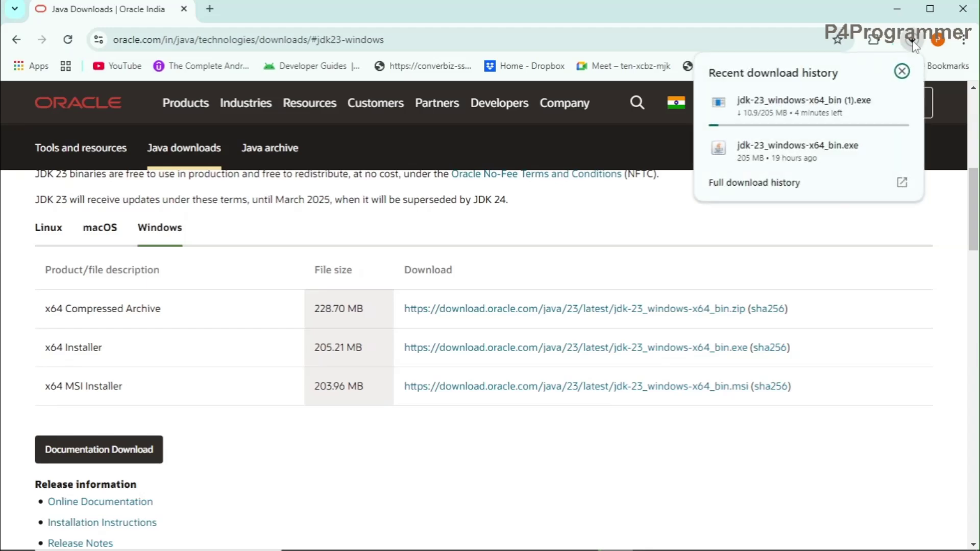
mouse_move(754, 153)
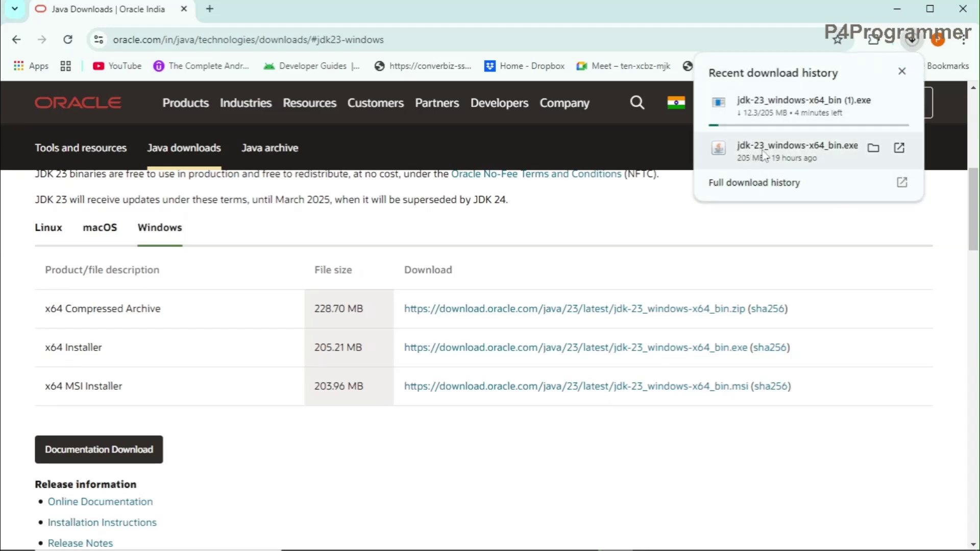
mouse_move(793, 110)
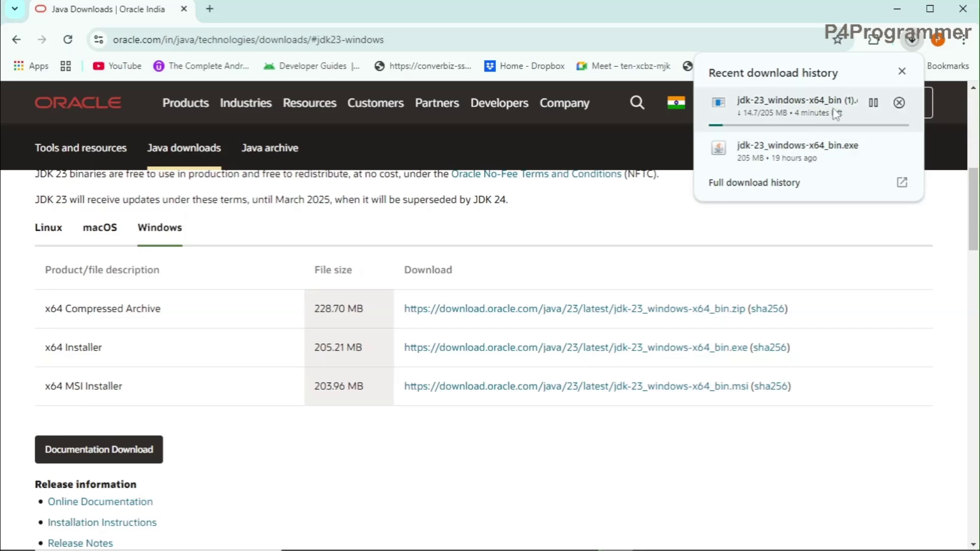
left_click(874, 104)
Run the previously downloaded jdk-23_windows-x64_bin.exe and agree to reinstall the Java SE Development Kit.
mouse_move(802, 153)
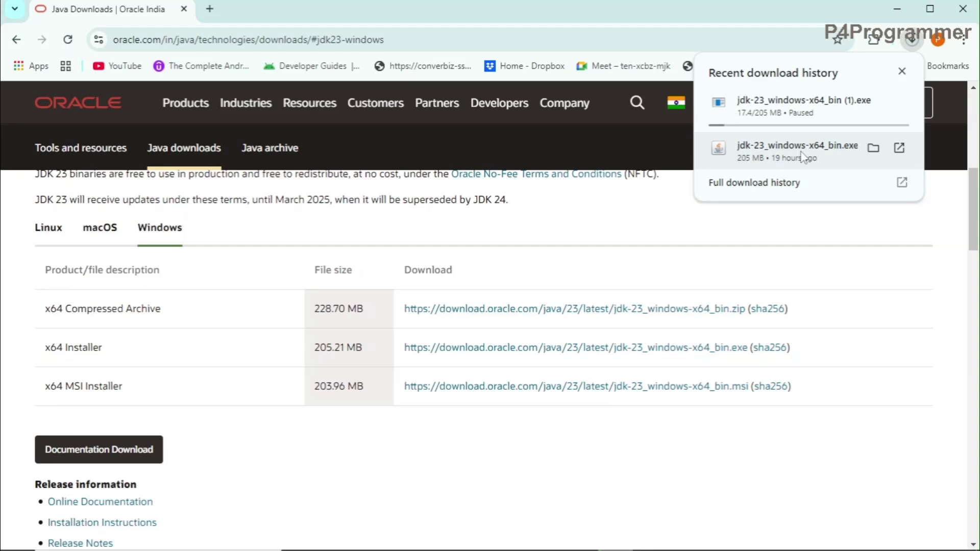
right_click(770, 152)
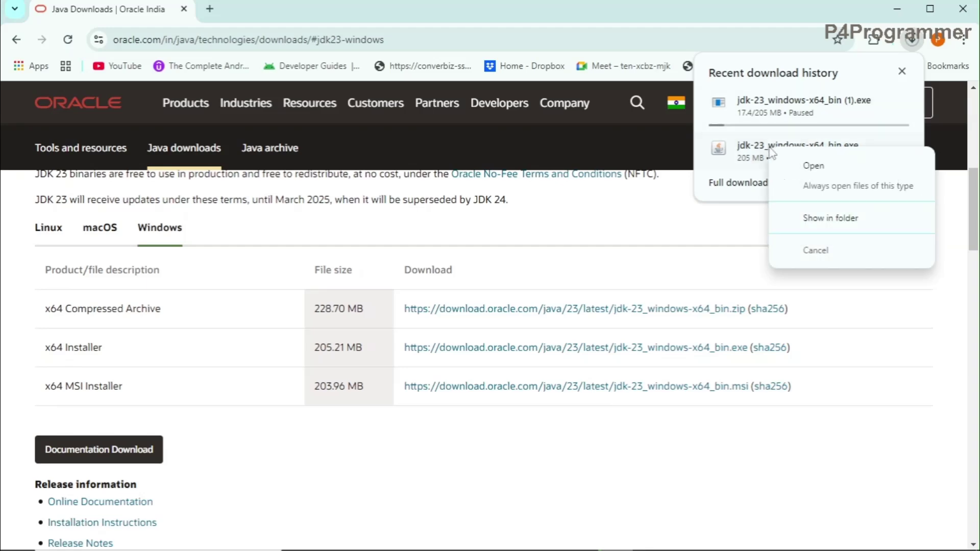
left_click(812, 169)
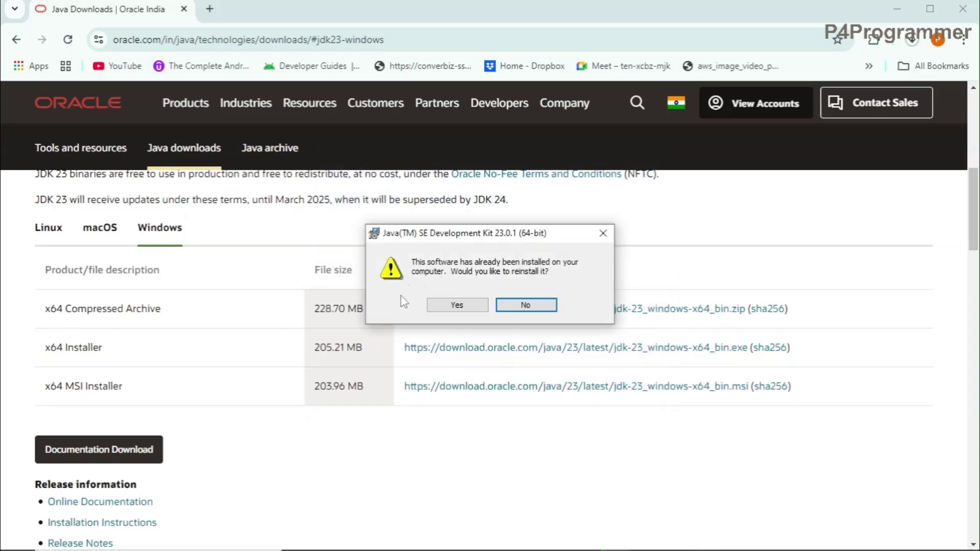
left_click(466, 309)
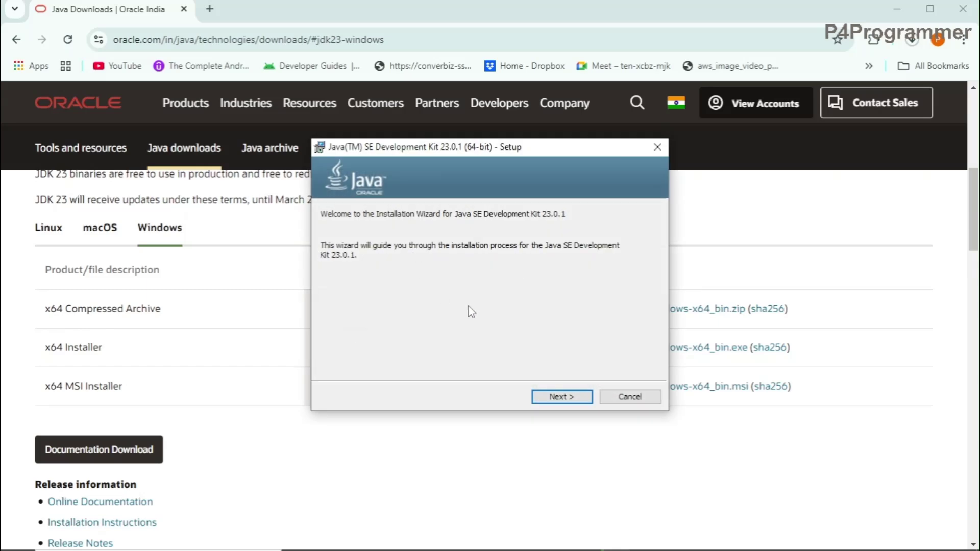
Install the JDK with the default destination folder C:\Program Files\Java\jdk-23\ and close the setup wizard.
left_click(561, 397)
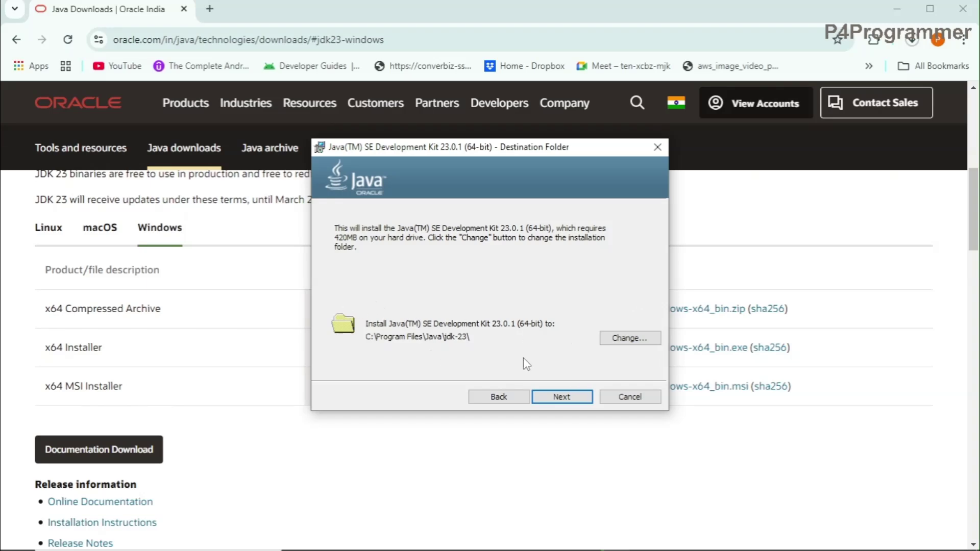
left_click(632, 344)
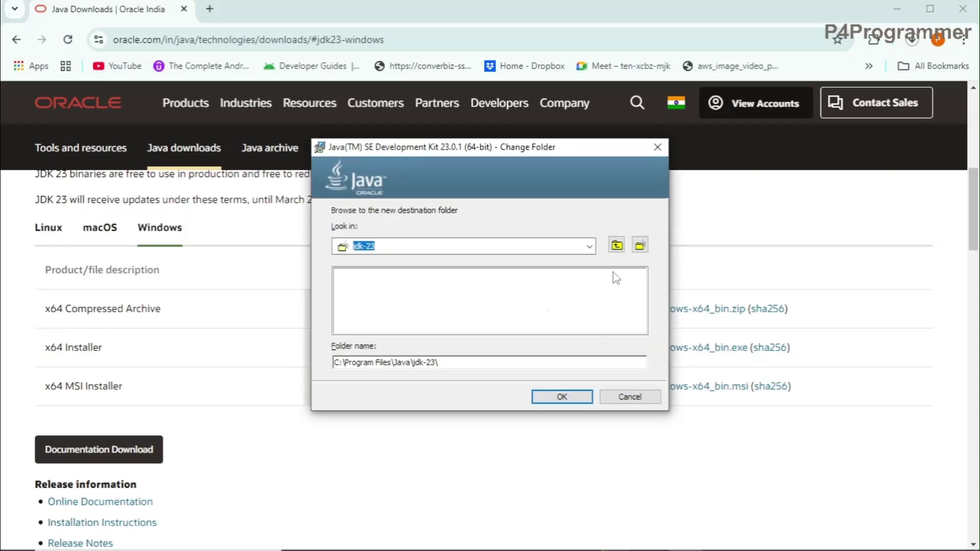
left_click(637, 401)
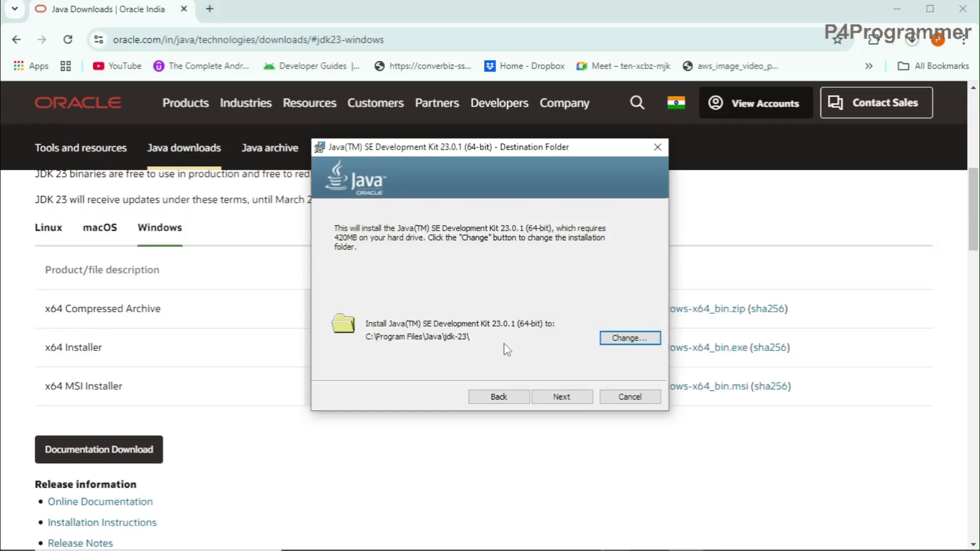
left_click(563, 397)
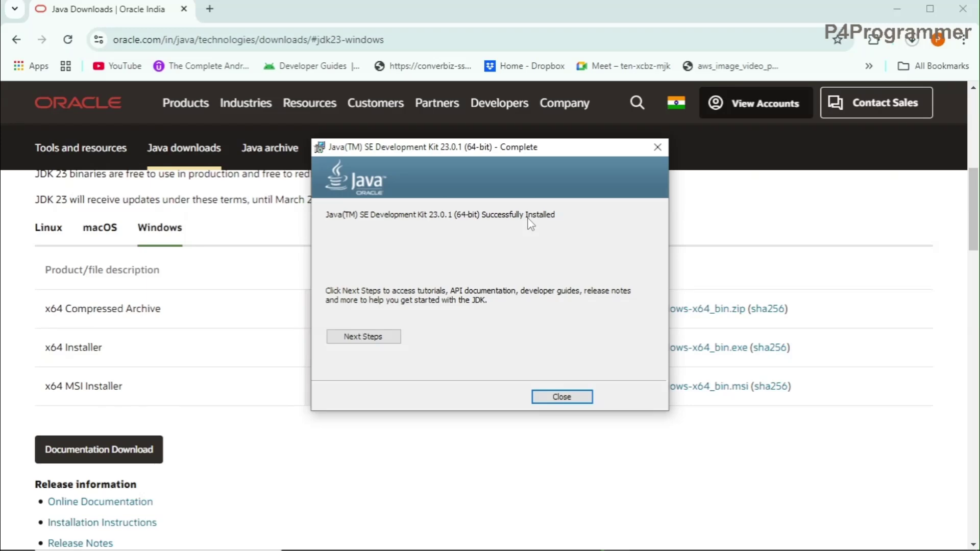
left_click(562, 397)
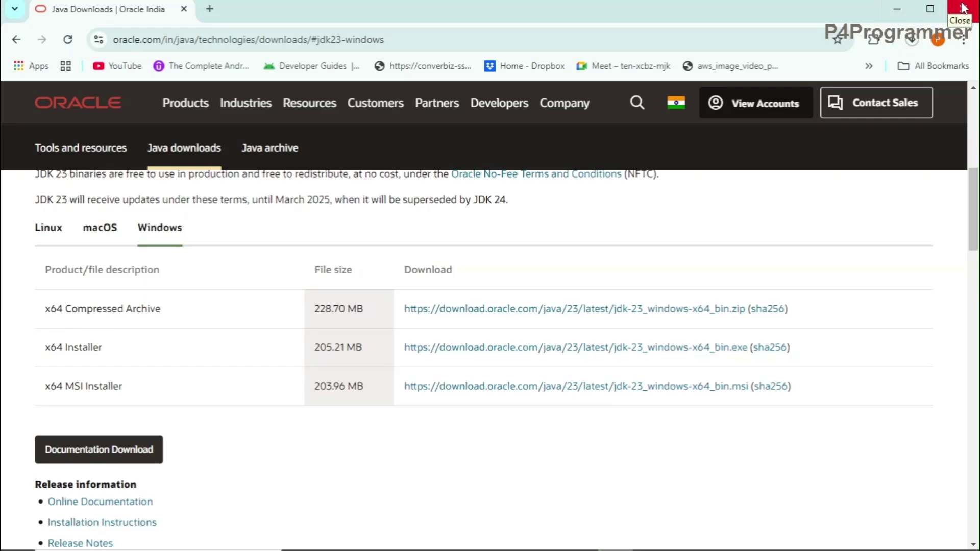
Minimize the browser, Word and OBS windows to show the desktop, and refresh it.
left_click(903, 8)
left_click(896, 10)
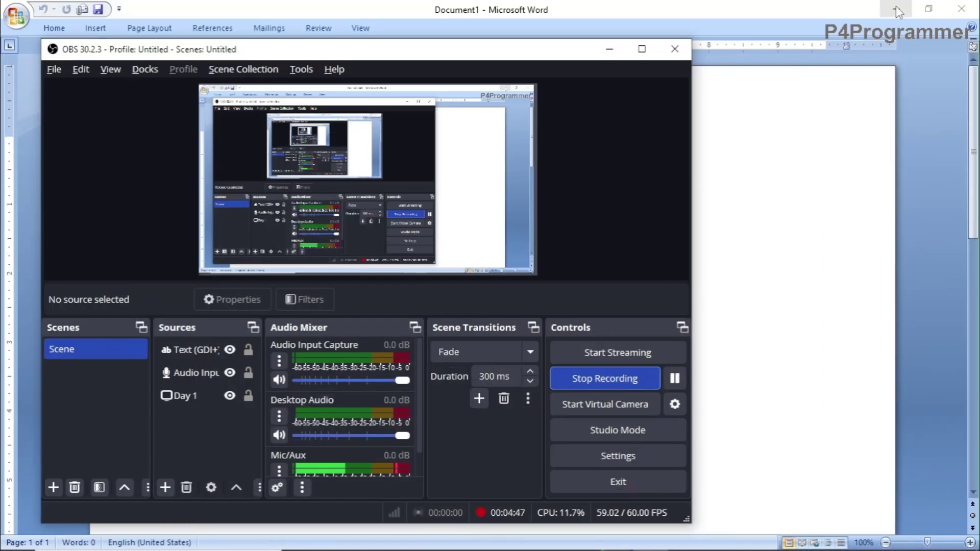
left_click(896, 10)
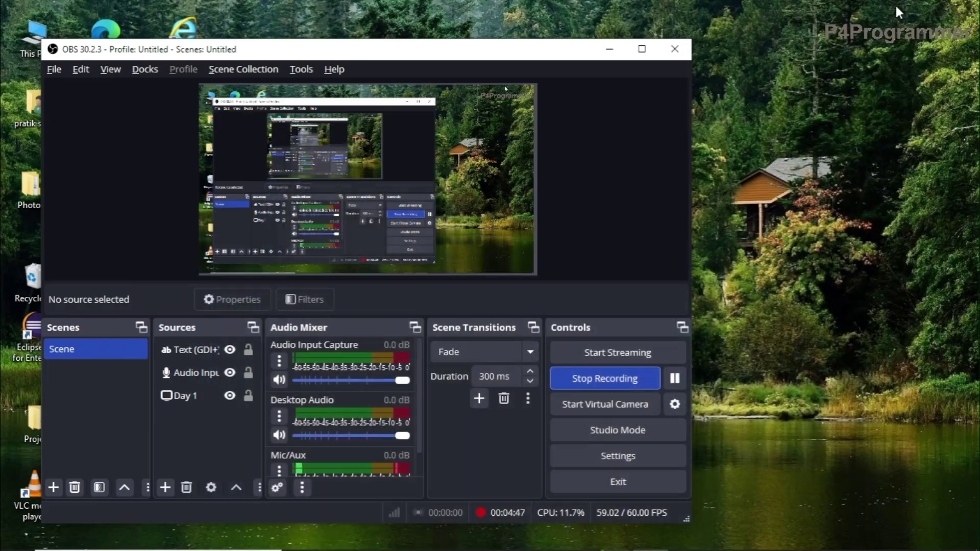
left_click(606, 49)
right_click(420, 89)
left_click(451, 135)
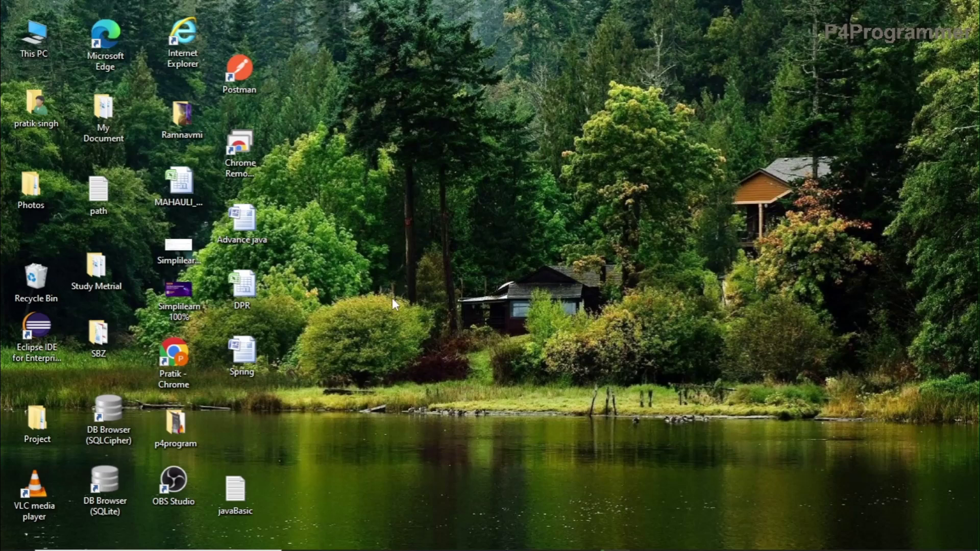
Open This PC in a maximized window and go to the folder C:\Program Files\Java.
left_click(30, 43)
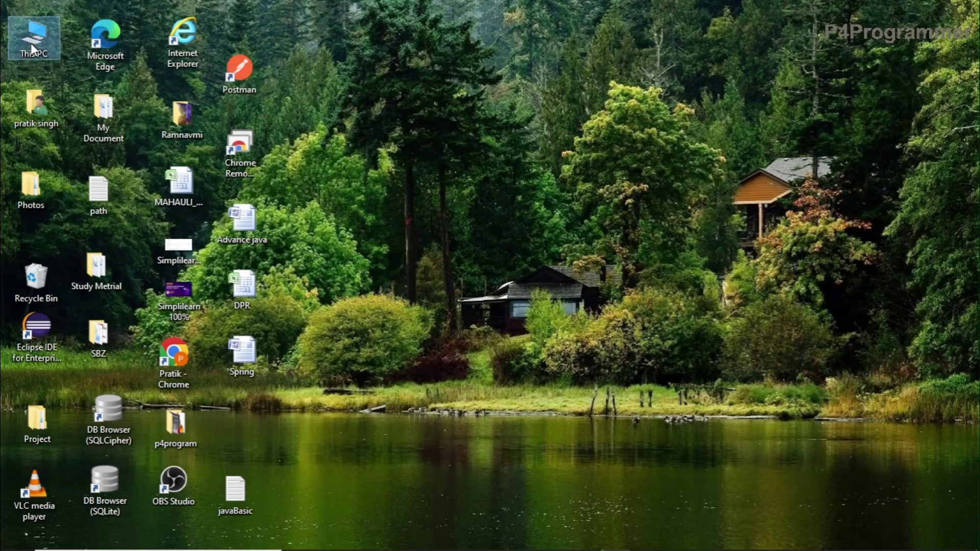
double_click(31, 42)
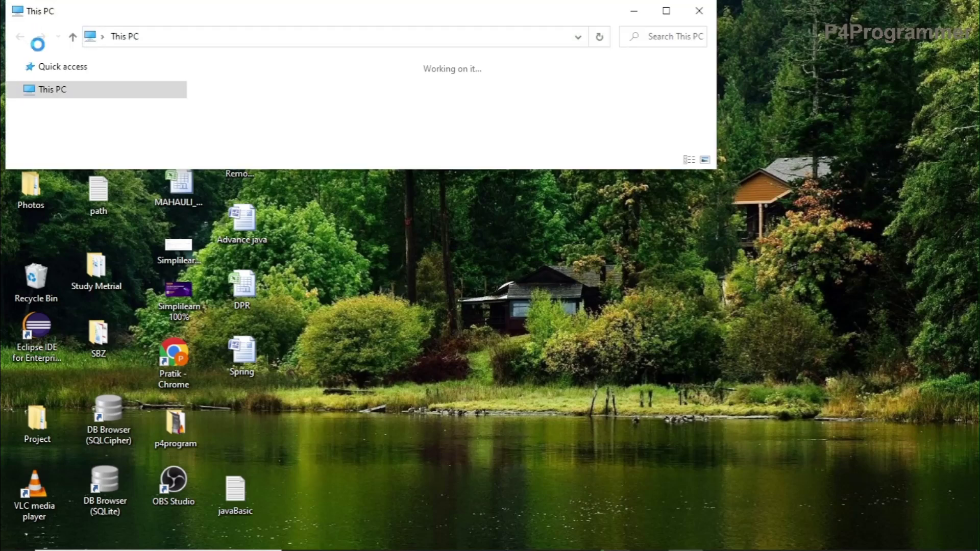
left_click(664, 11)
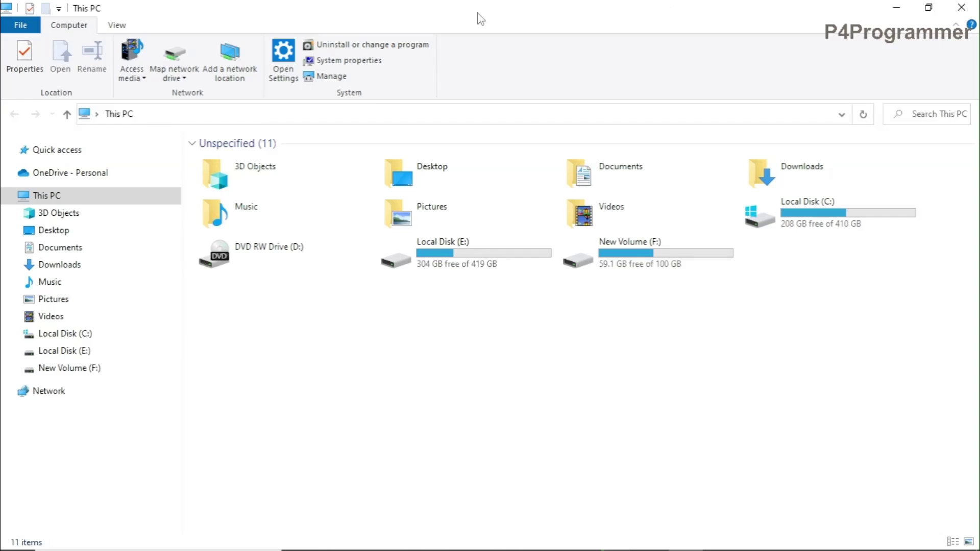
left_click(49, 339)
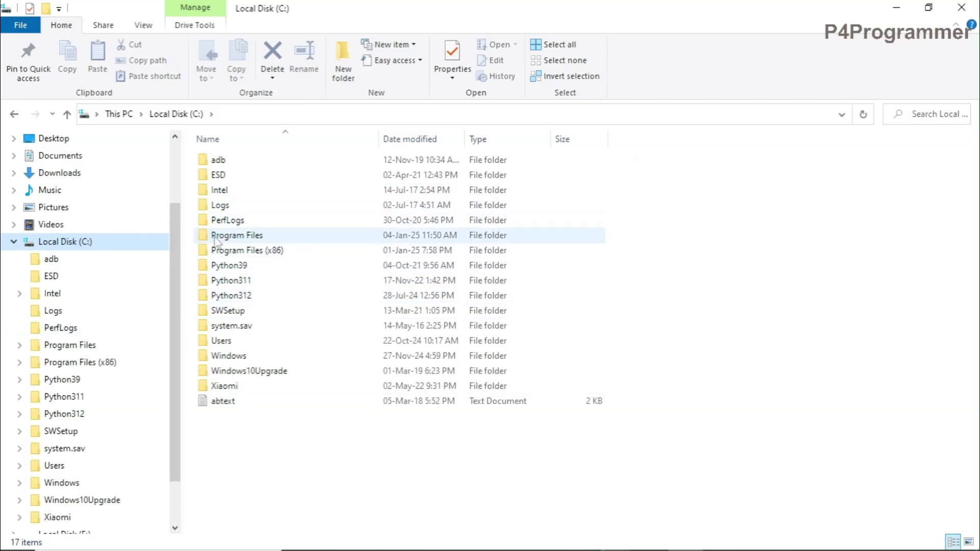
double_click(230, 235)
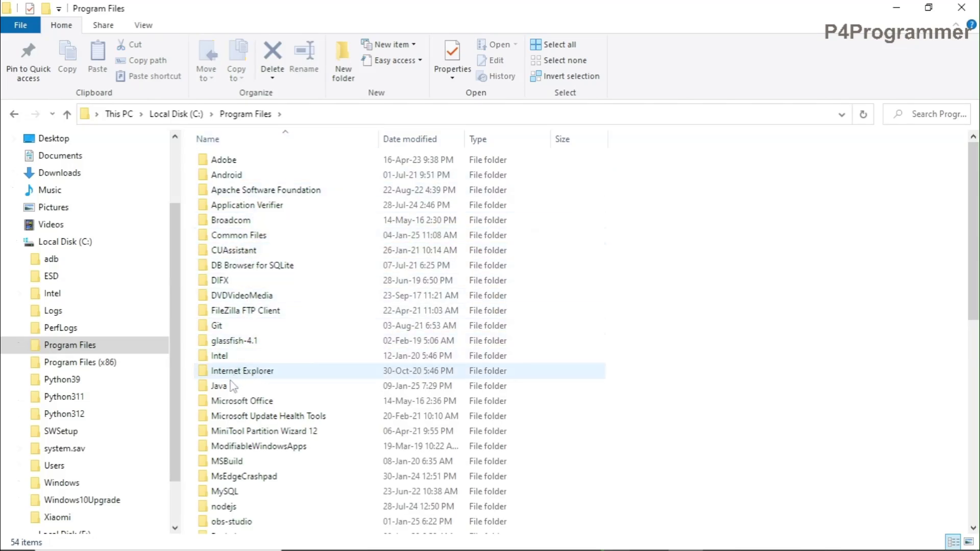
double_click(218, 386)
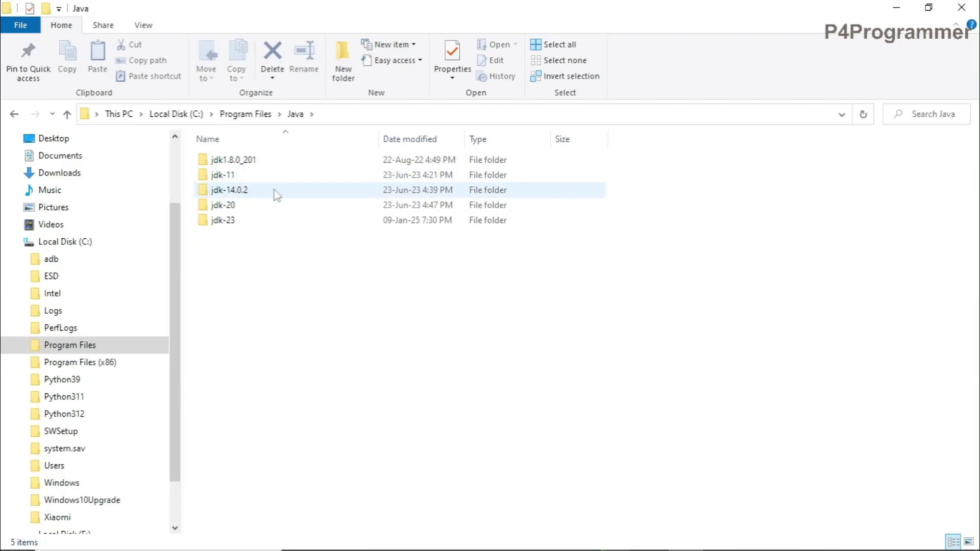
Open the bin folder inside jdk-23 and copy its full path, C:\Program Files\Java\jdk-23\bin.
double_click(248, 222)
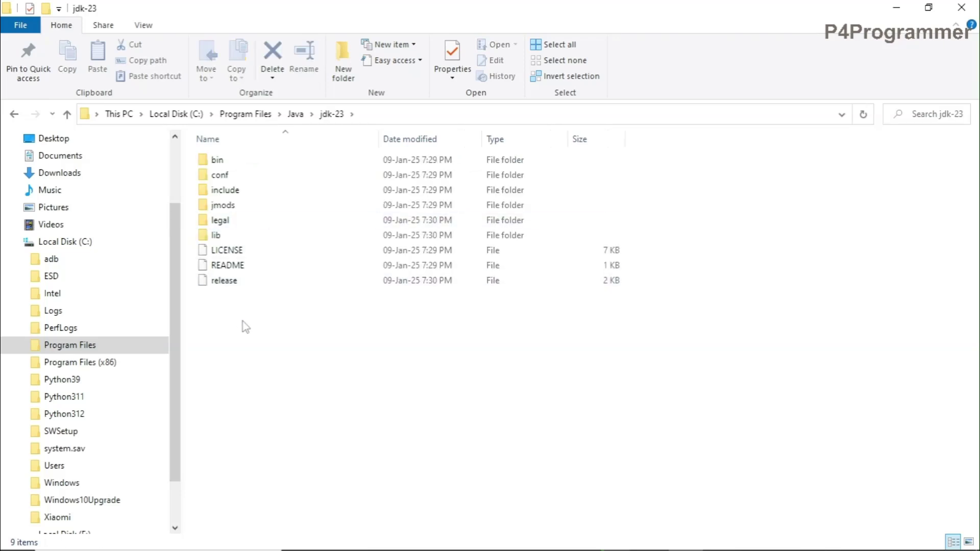
double_click(295, 162)
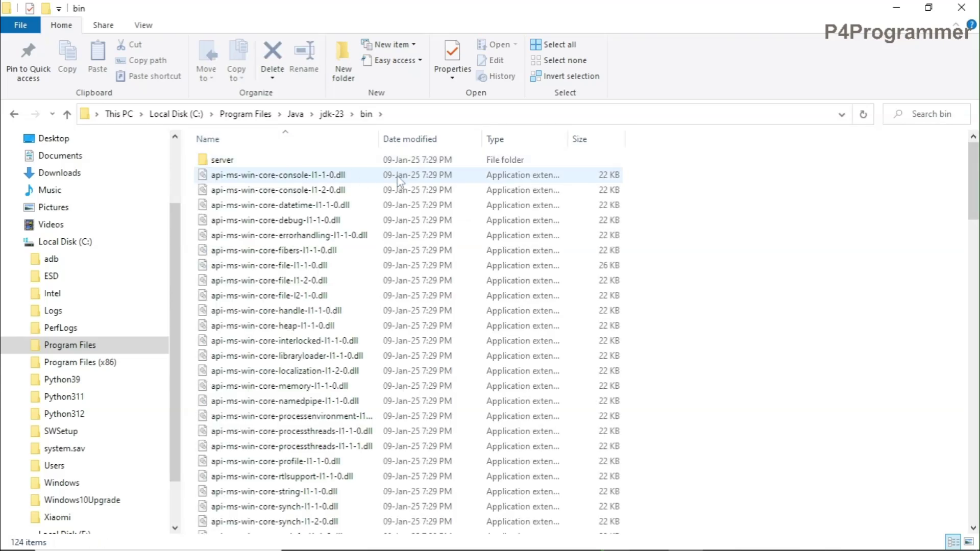
left_click(409, 113)
key("ctrl+c")
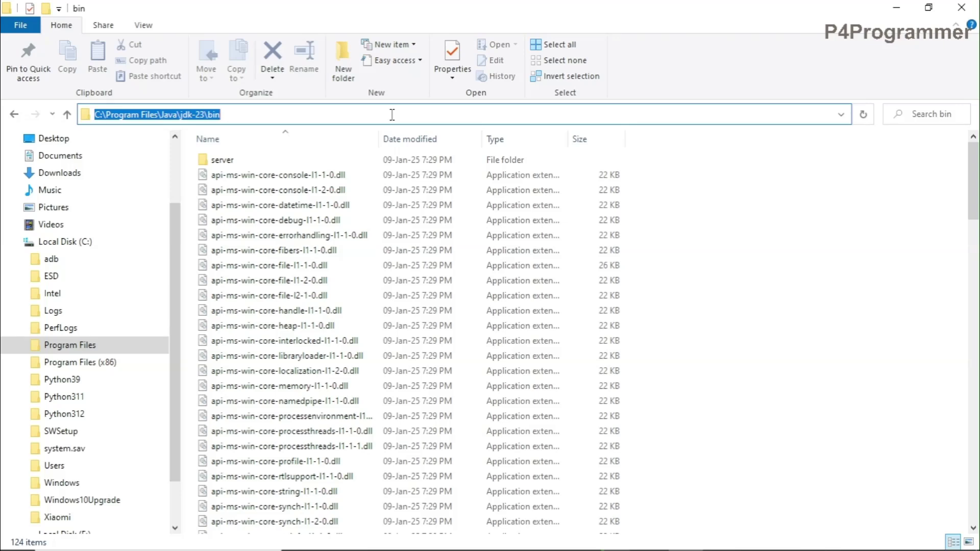
Return to the desktop and open the system properties of This PC.
left_click(896, 15)
right_click(556, 146)
left_click(590, 189)
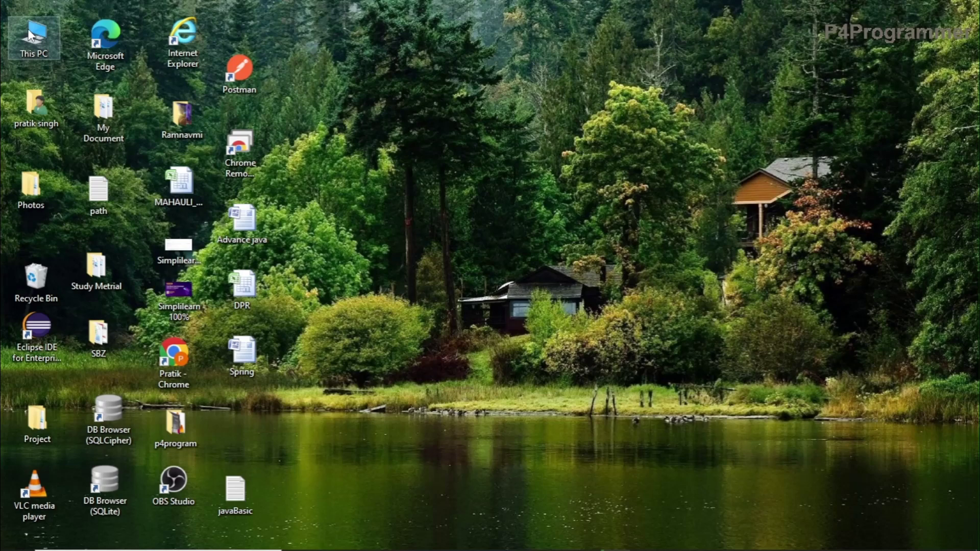
left_click(20, 28)
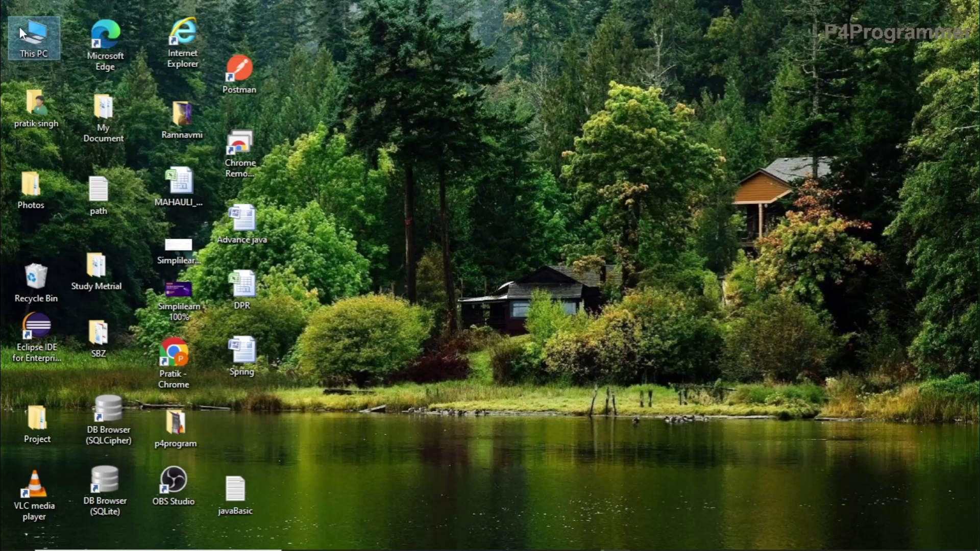
right_click(20, 28)
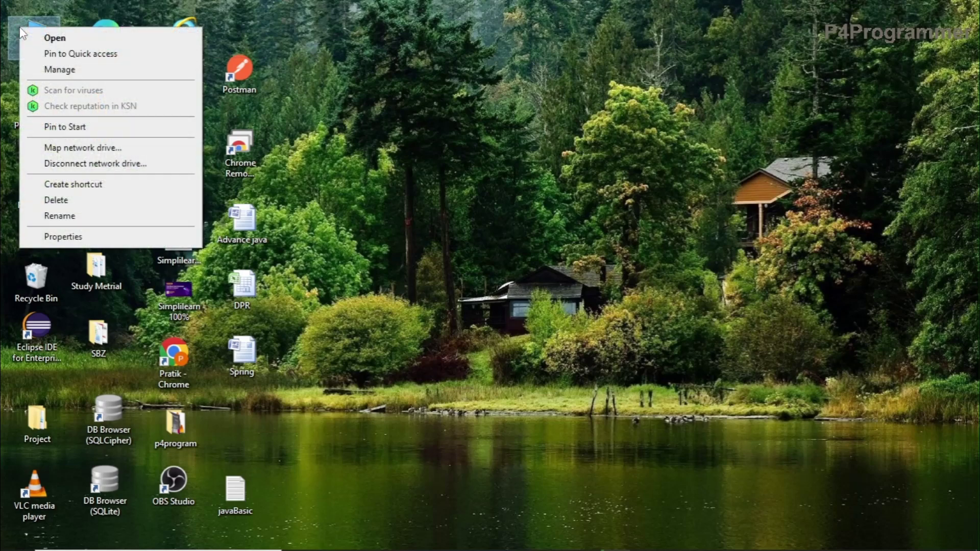
left_click(60, 236)
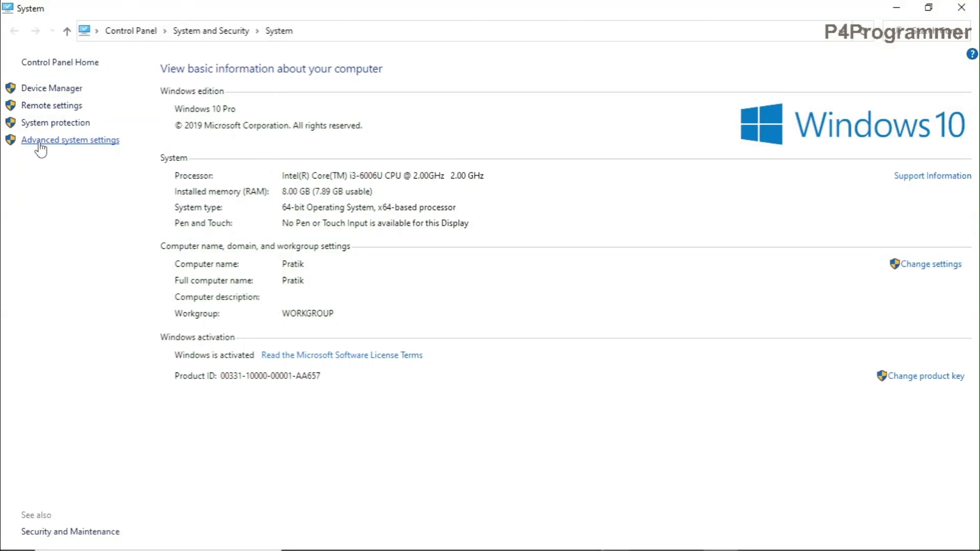
Open the environment variables from the advanced system settings and select the Path system variable.
left_click(40, 143)
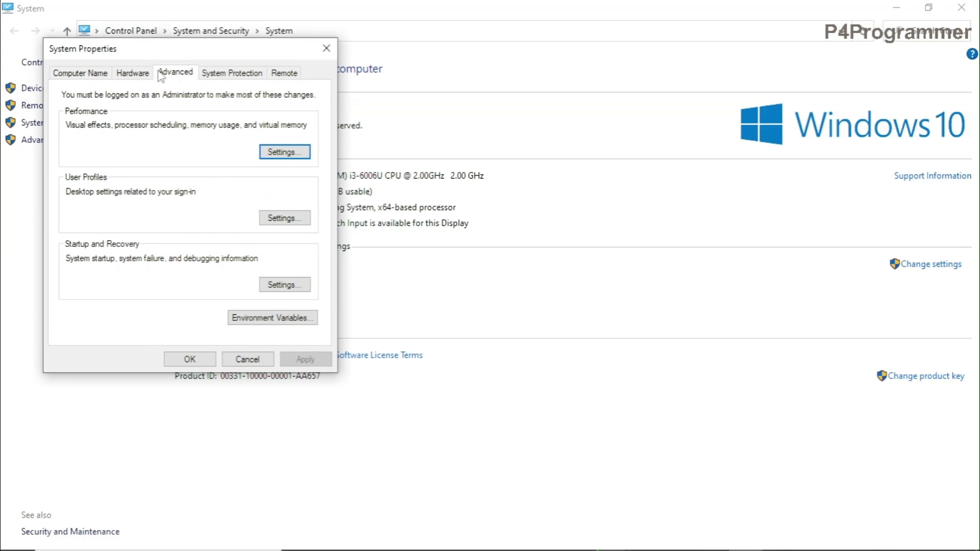
left_click(265, 323)
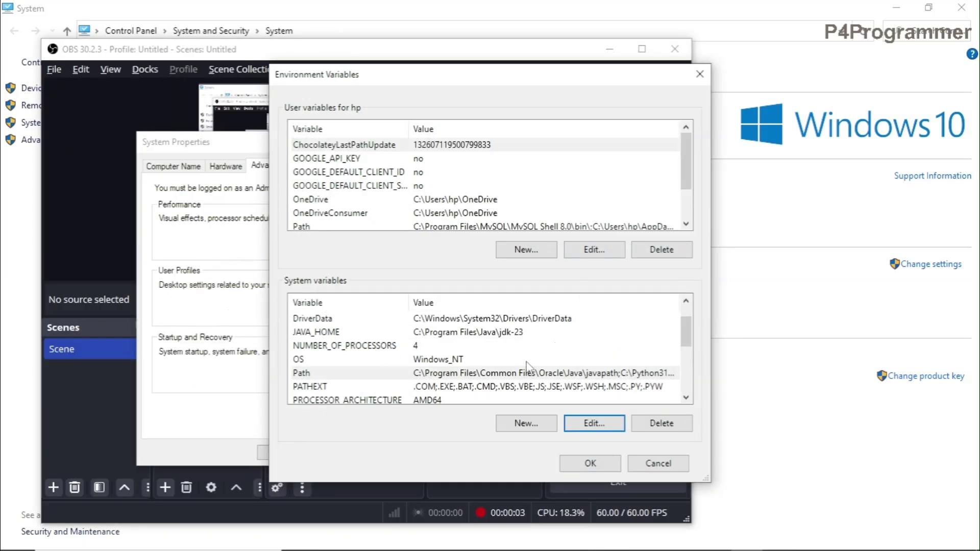
left_click_drag(687, 341, 688, 348)
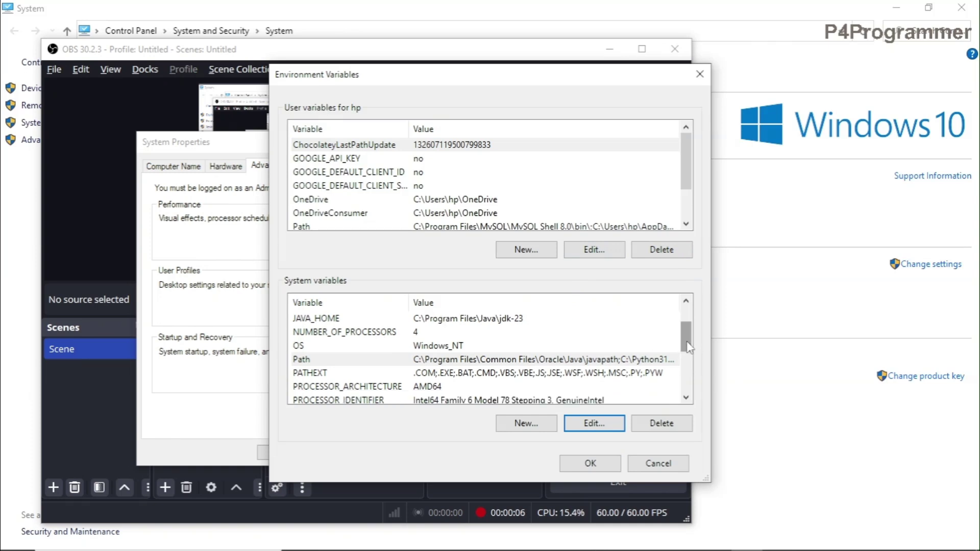
left_click(427, 360)
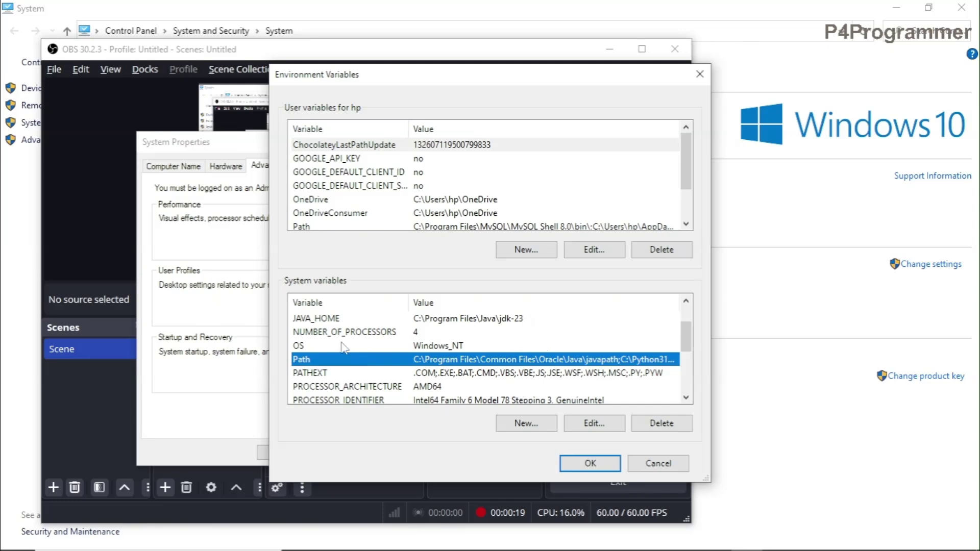
left_click(537, 431)
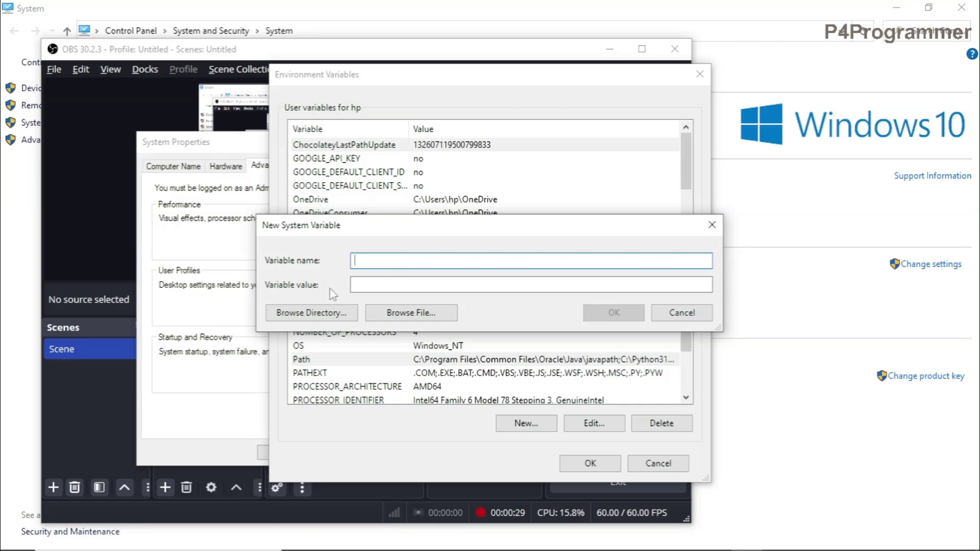
left_click(381, 286)
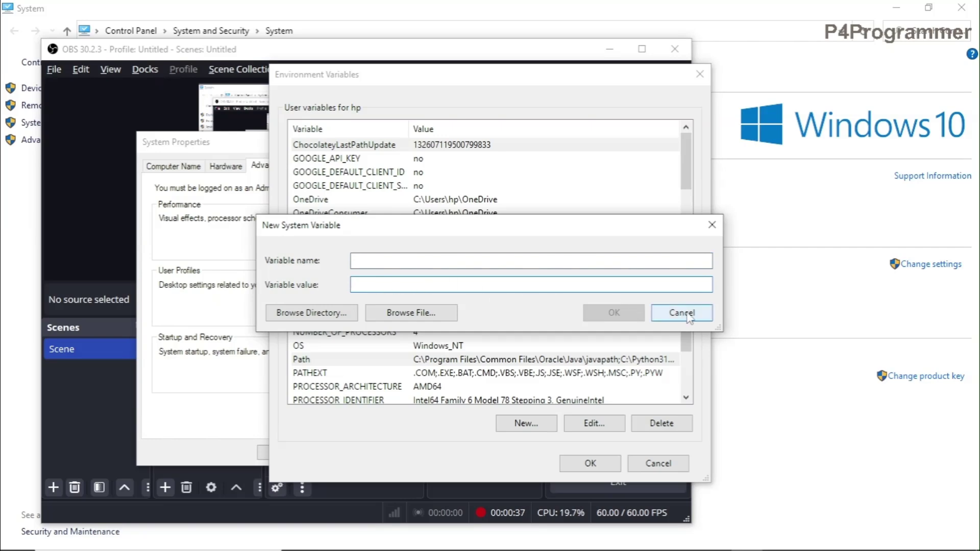
left_click(712, 225)
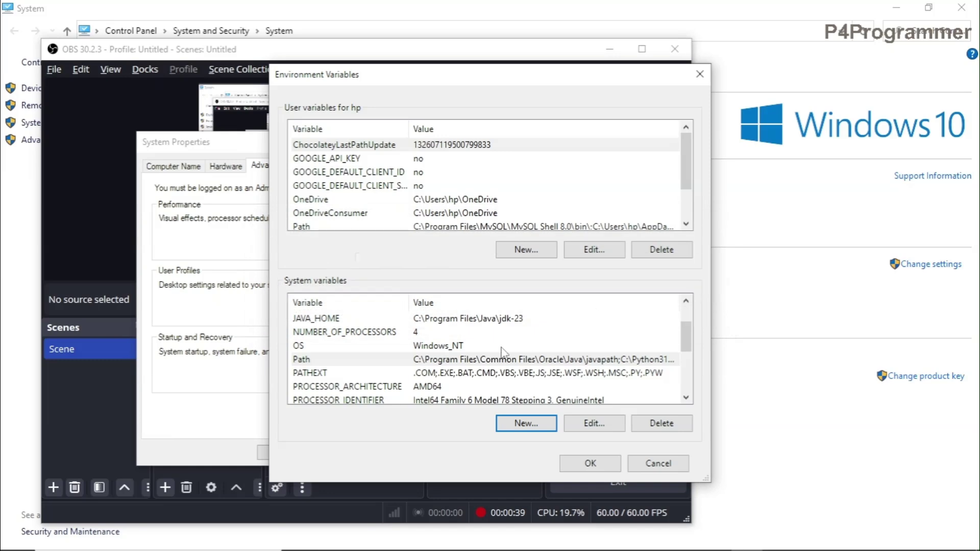
Add the copied path C:\Program Files\Java\jdk-23\bin as a new entry of the Path system variable and save the environment variables.
left_click(477, 360)
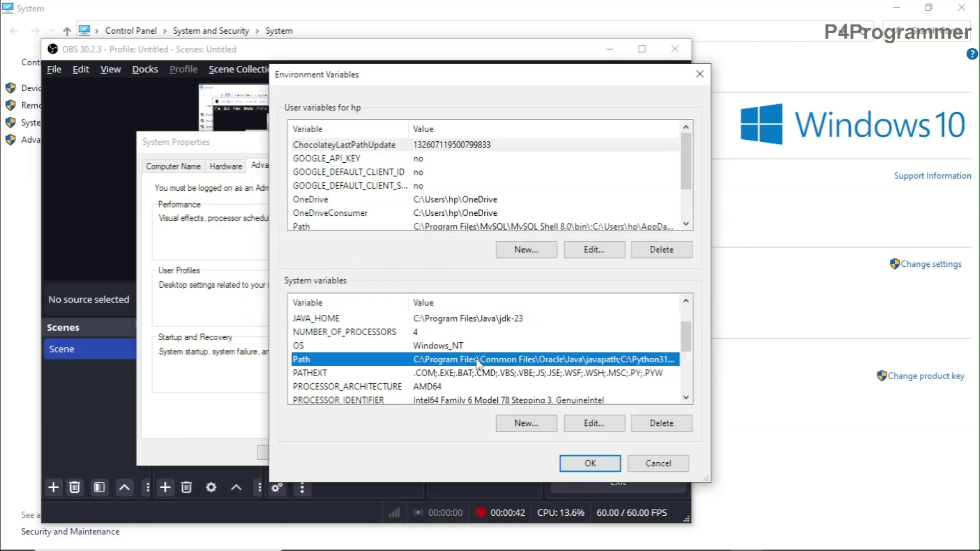
left_click(594, 424)
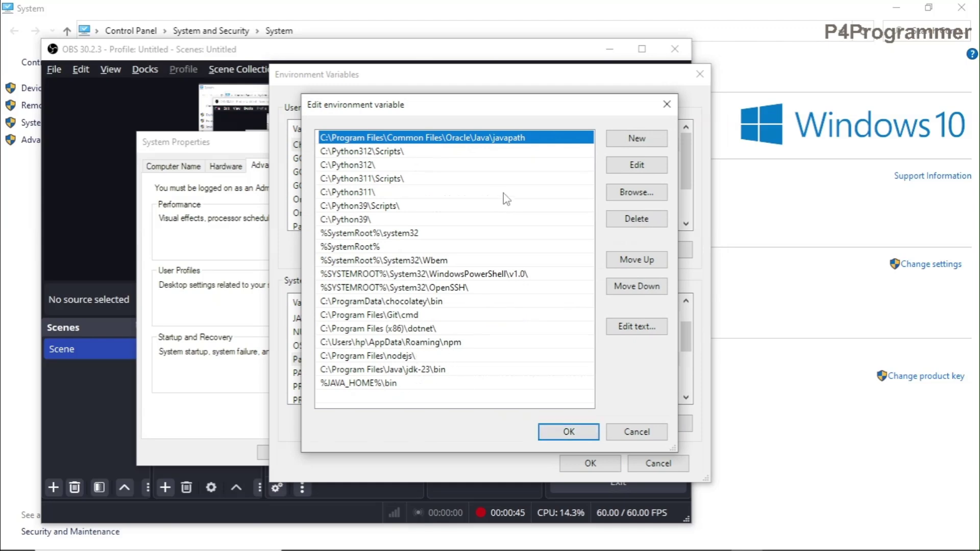
left_click(645, 145)
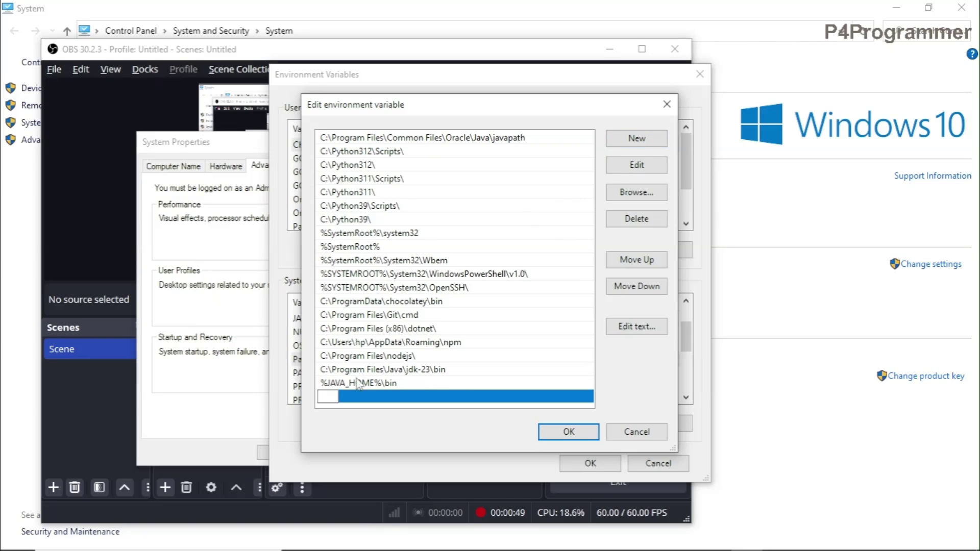
key("ctrl+v")
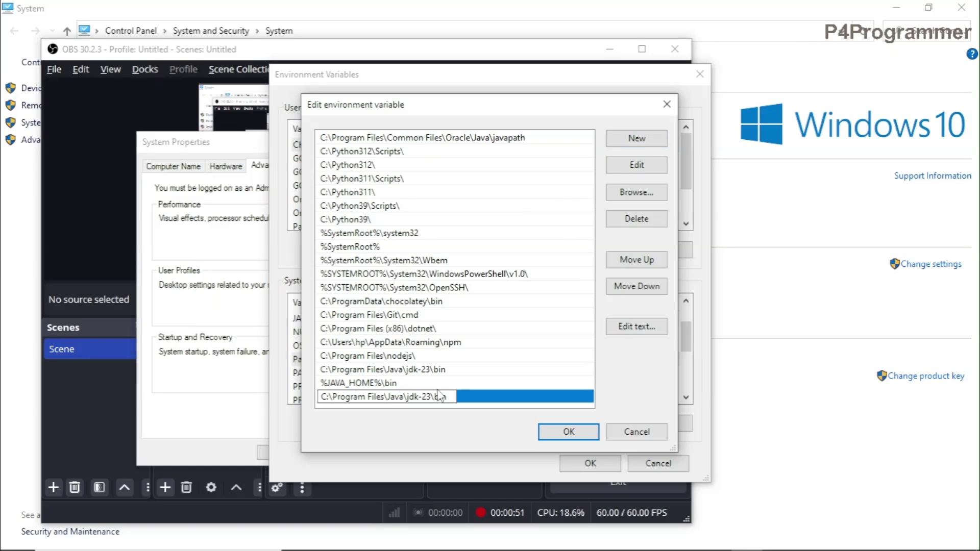
left_click(584, 436)
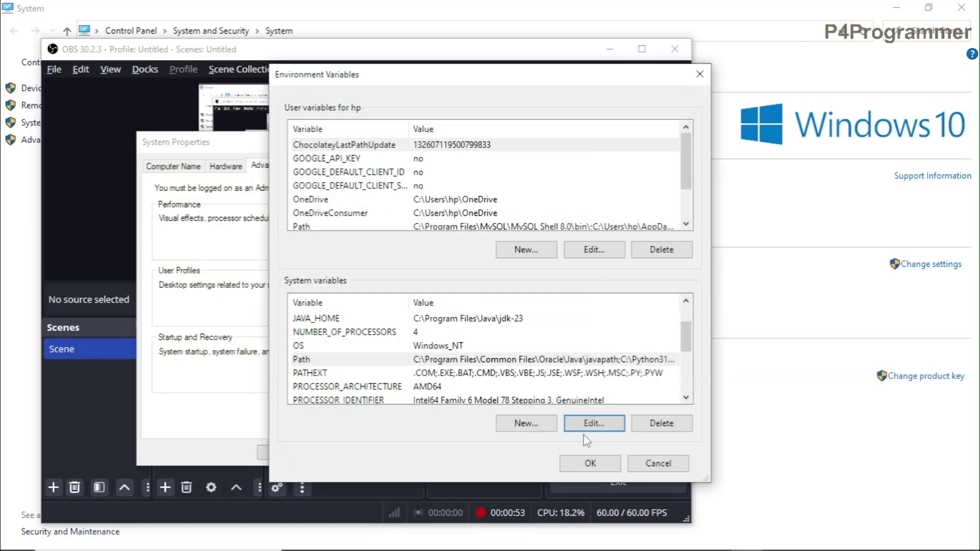
left_click(589, 463)
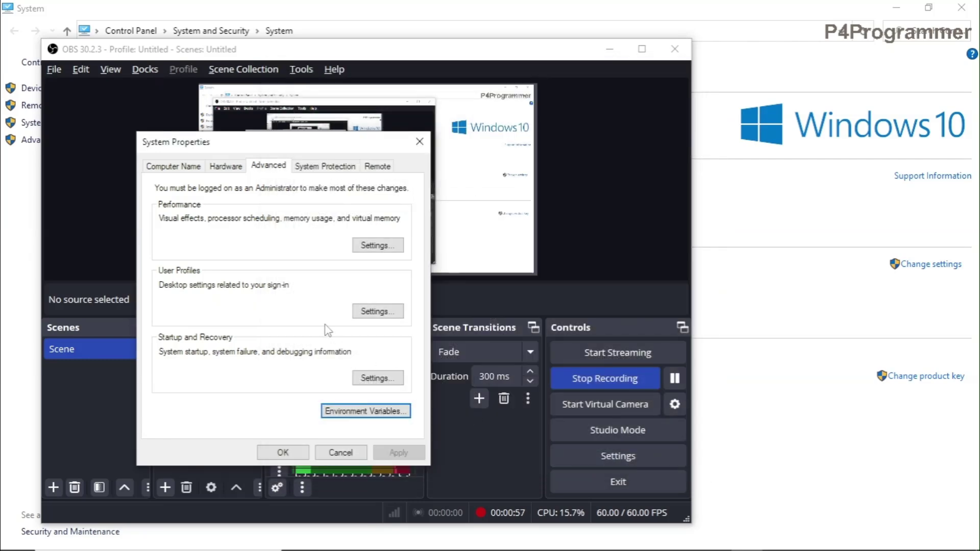
Minimize the OBS and System windows to show the desktop, and refresh it several times.
left_click(609, 53)
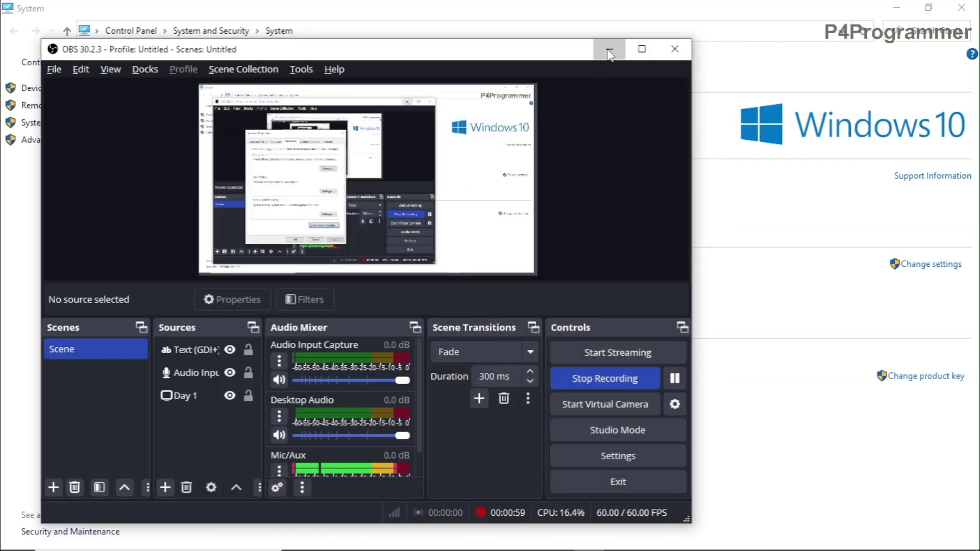
left_click(609, 53)
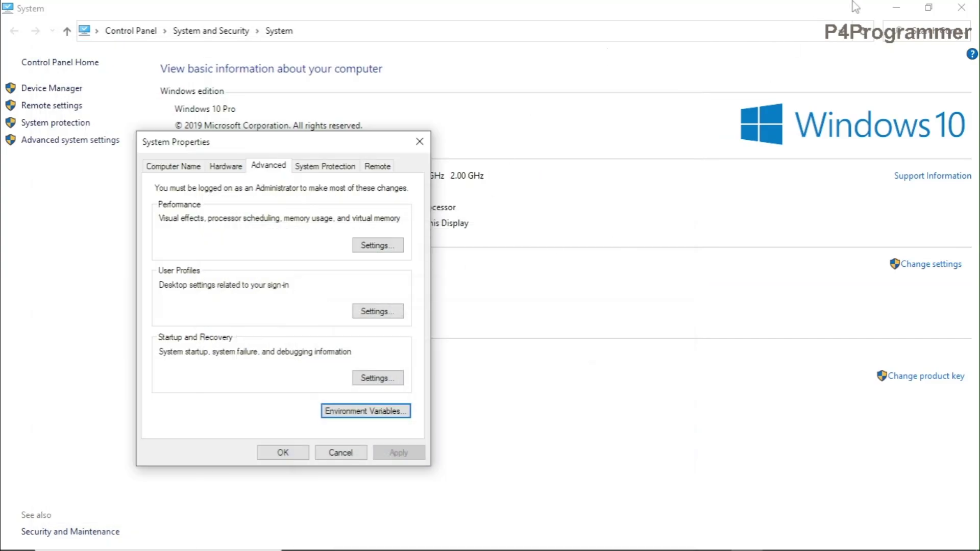
left_click(890, 15)
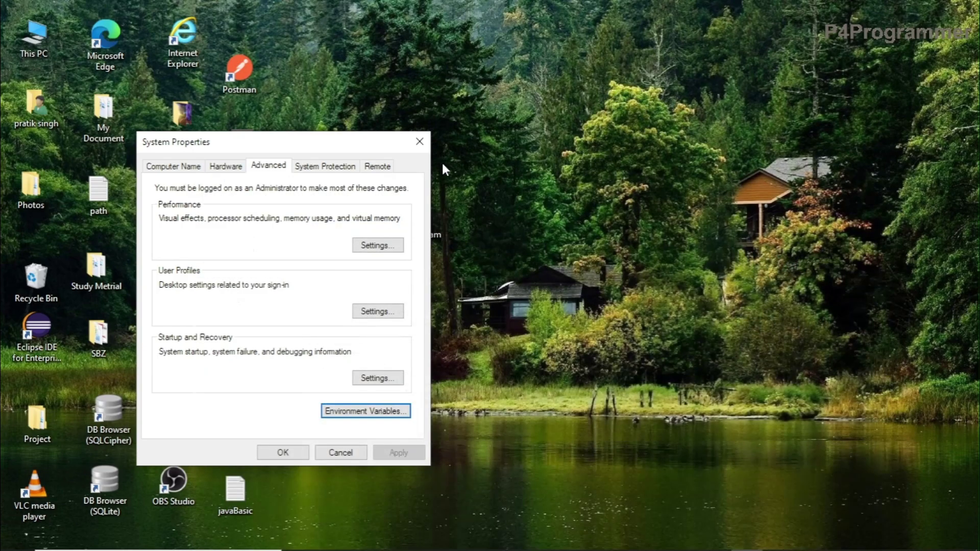
right_click(540, 116)
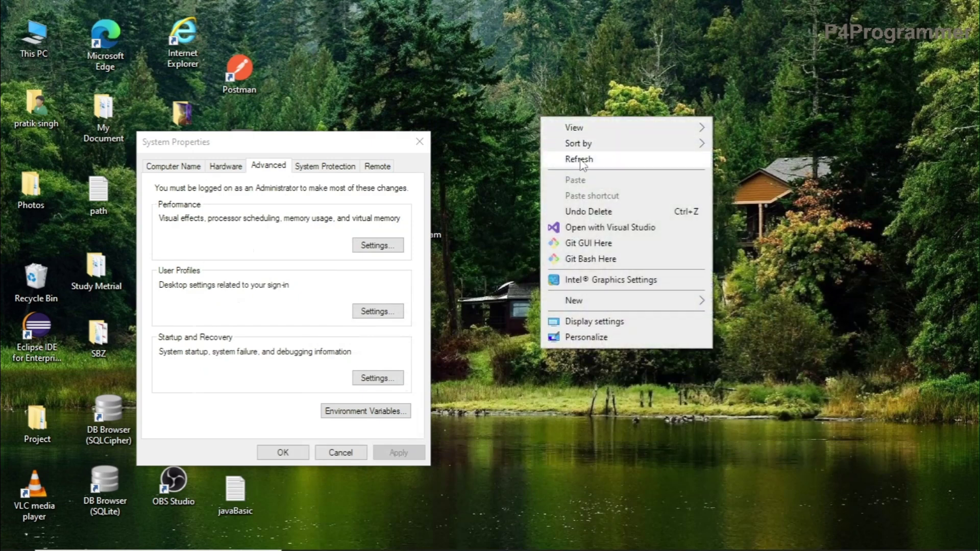
left_click(580, 159)
right_click(561, 139)
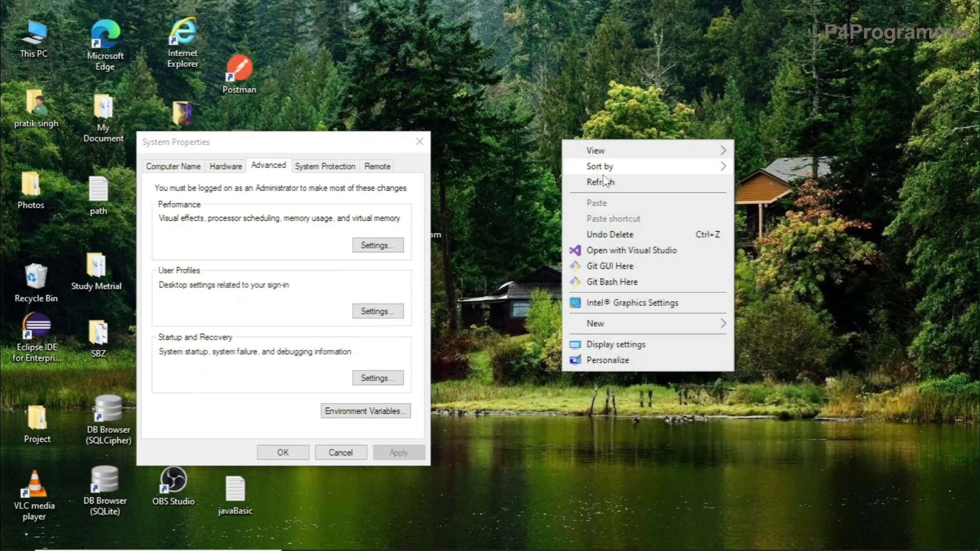
left_click(606, 182)
right_click(591, 175)
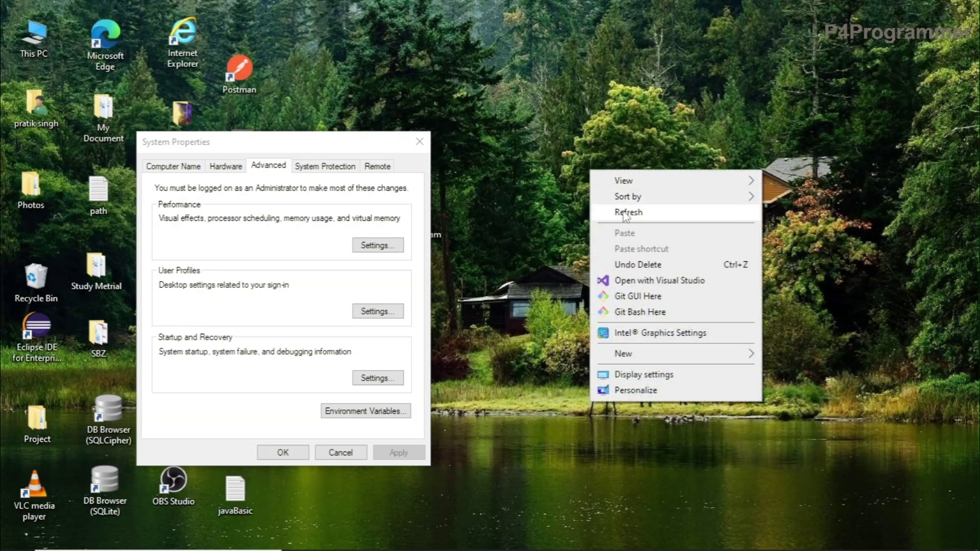
left_click(623, 210)
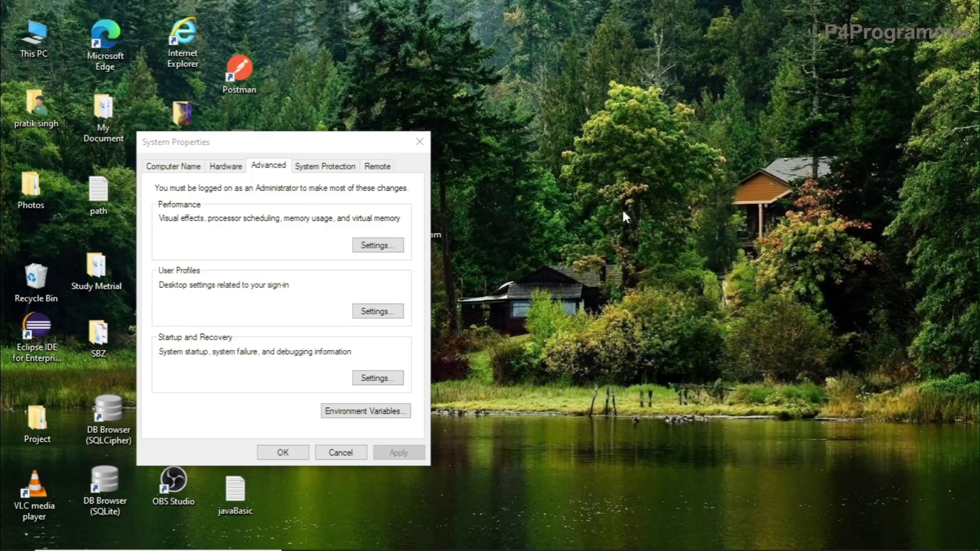
Open the Command Prompt and check the installed Java version with java -version.
key("super+r")
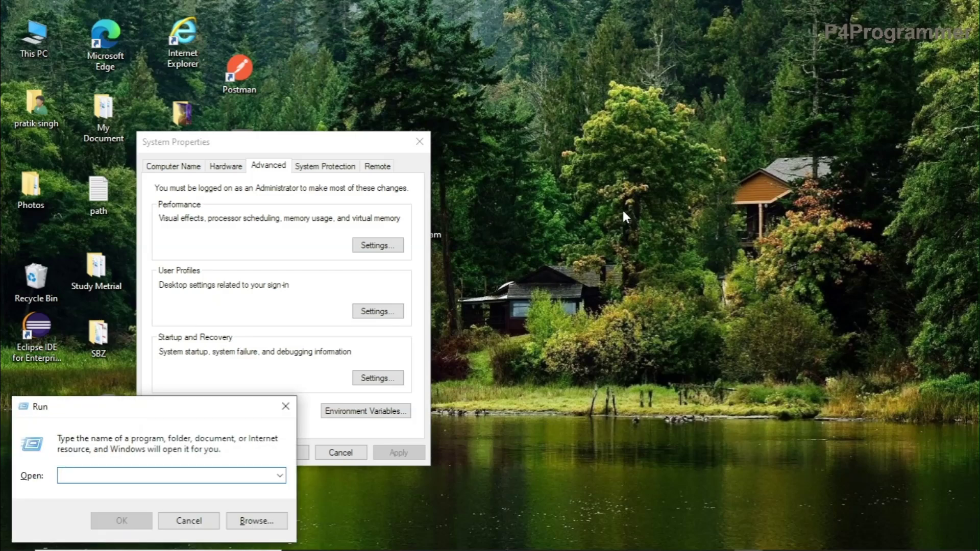
type("cmd")
key("Return")
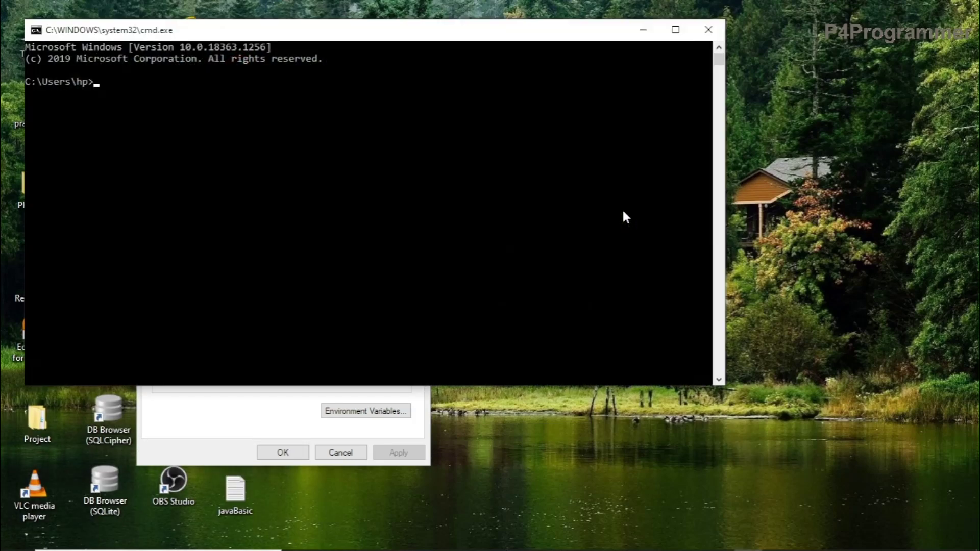
type("java -version")
key("Return")
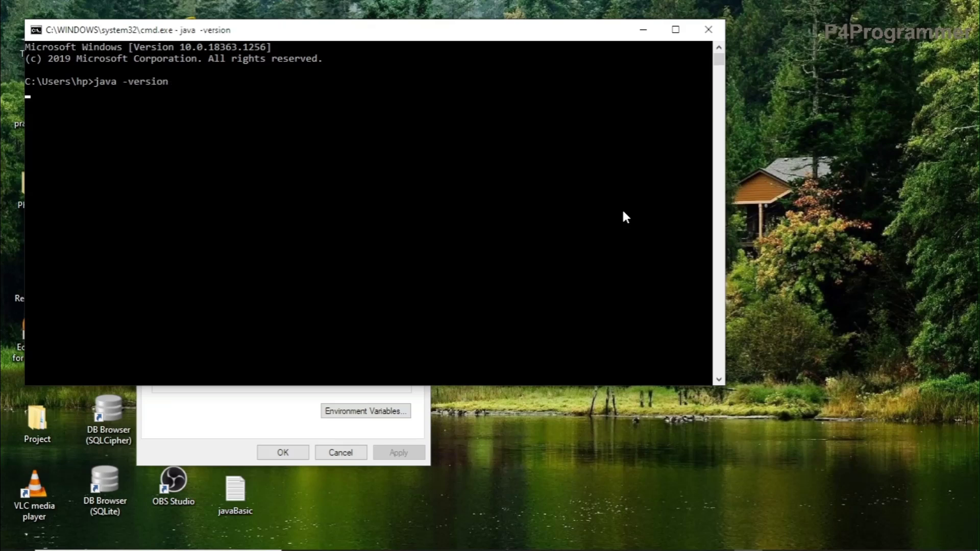
left_click_drag(224, 93, 102, 99)
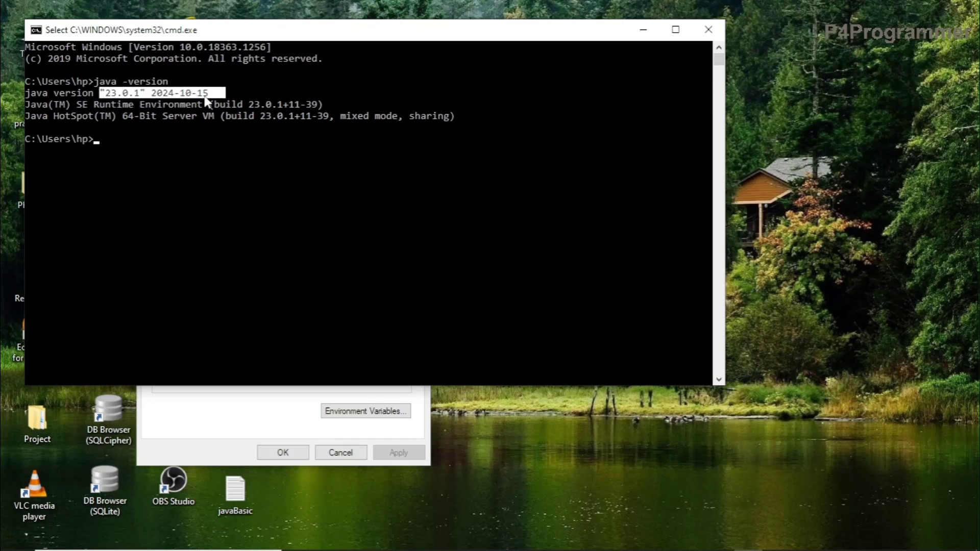
left_click(256, 91)
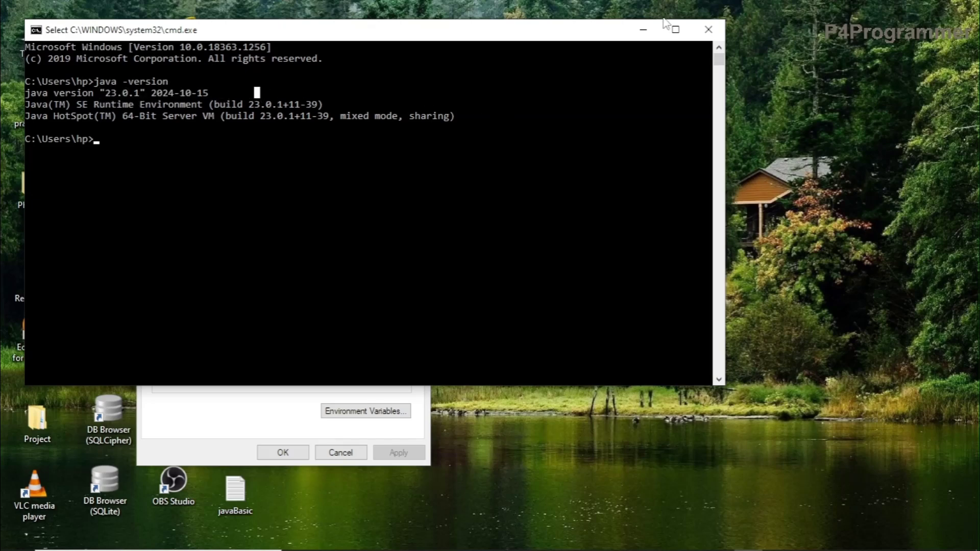
Minimize the Command Prompt, close System Properties and switch to a new Notepad document.
left_click(643, 30)
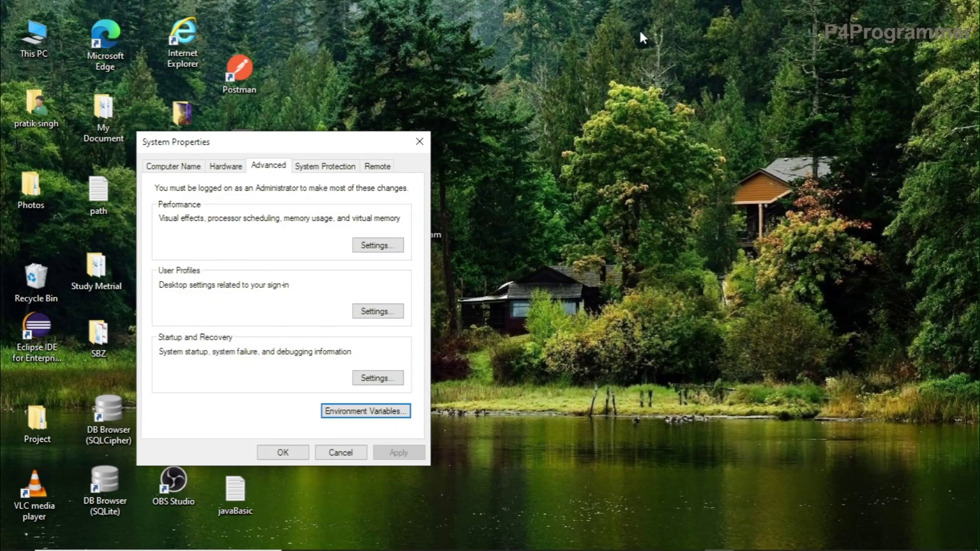
left_click(420, 143)
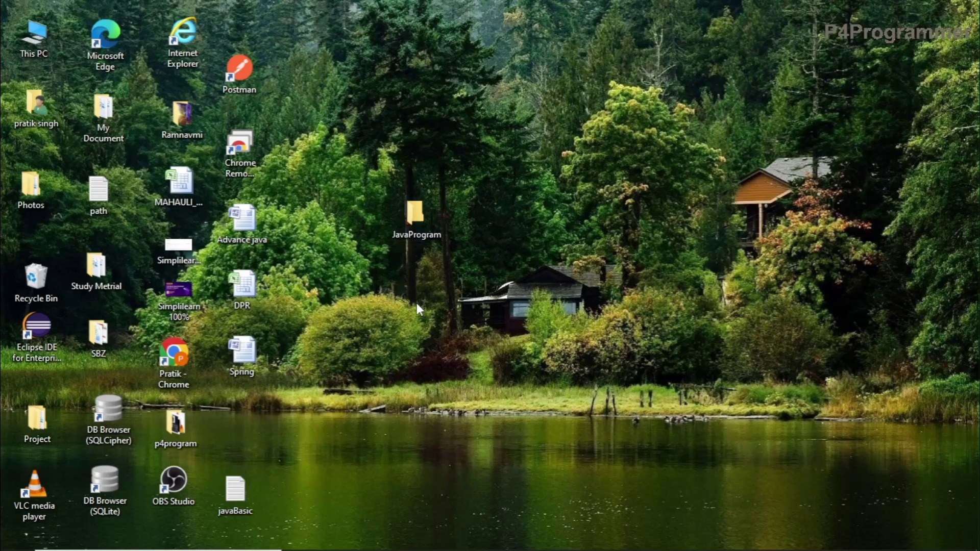
left_click(17, 536)
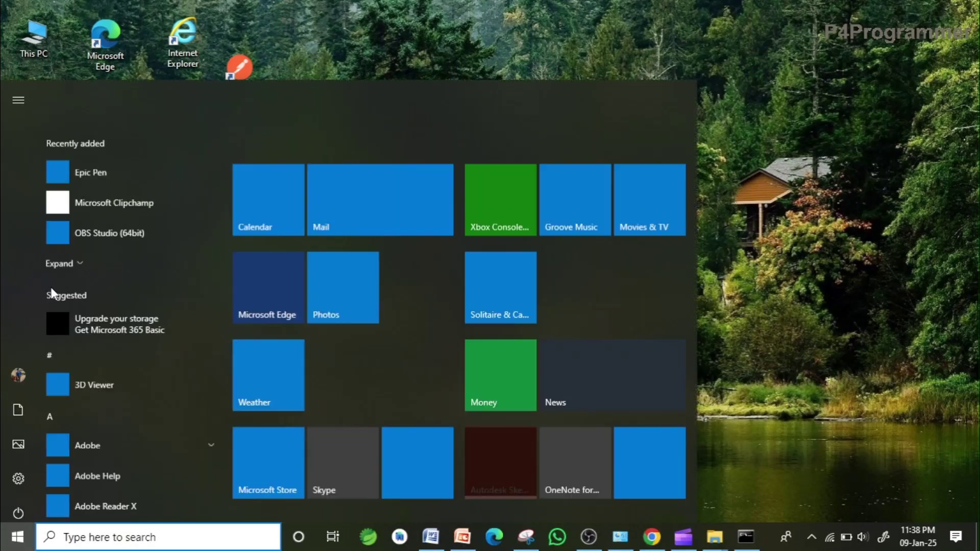
type("not")
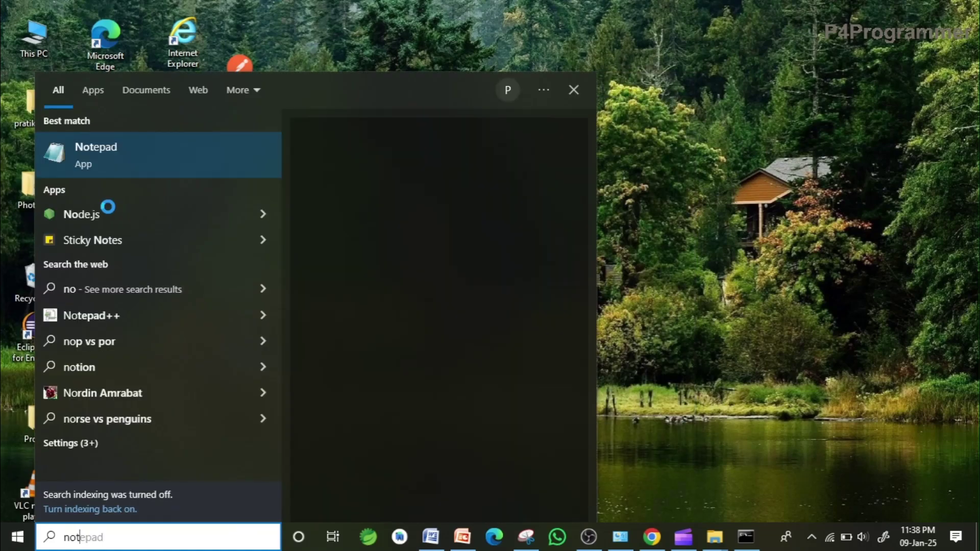
type("e")
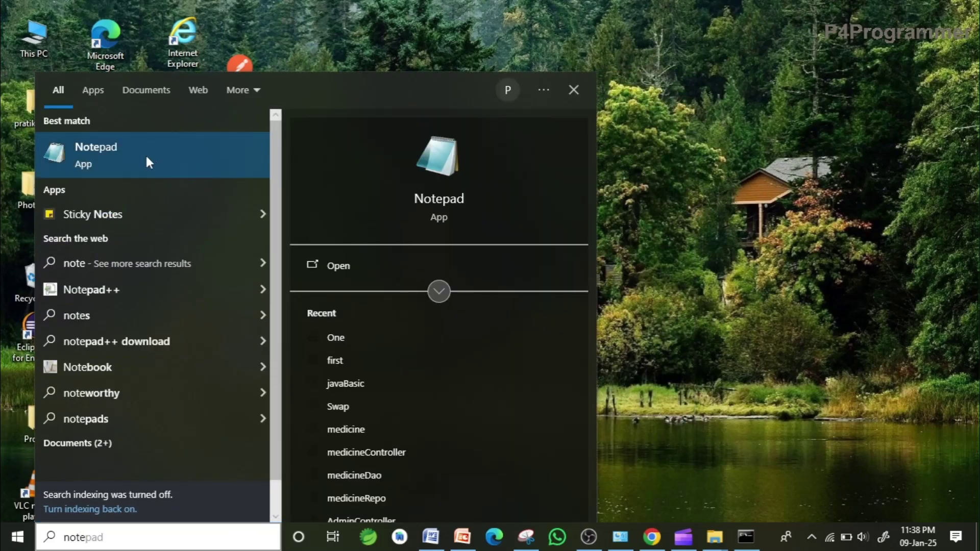
left_click(147, 160)
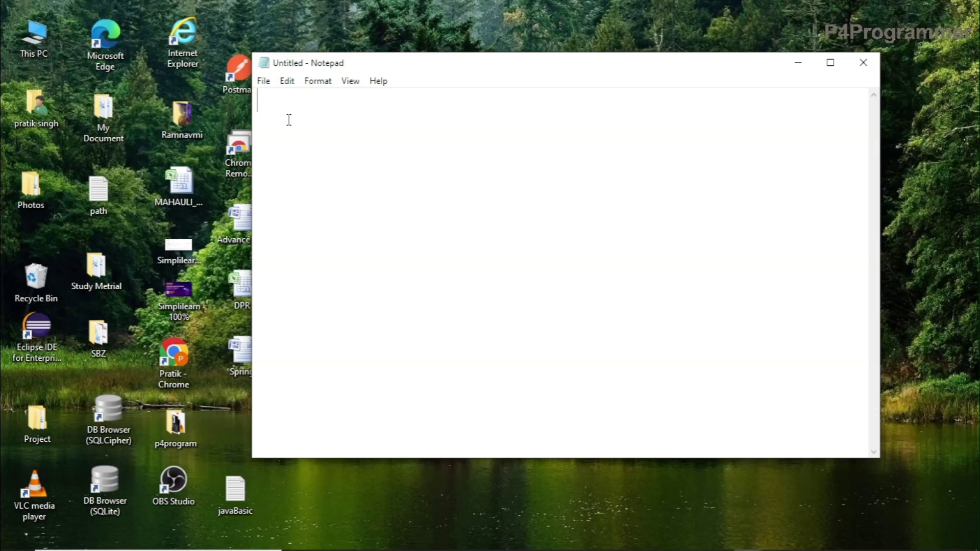
Declare the class Program with its opening and closing braces on separate lines.
type("class")
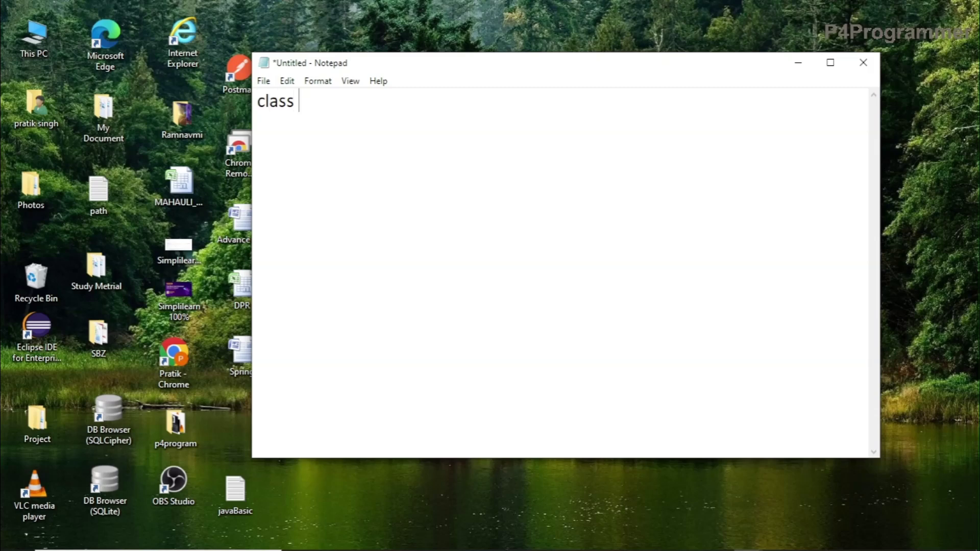
type(" Program")
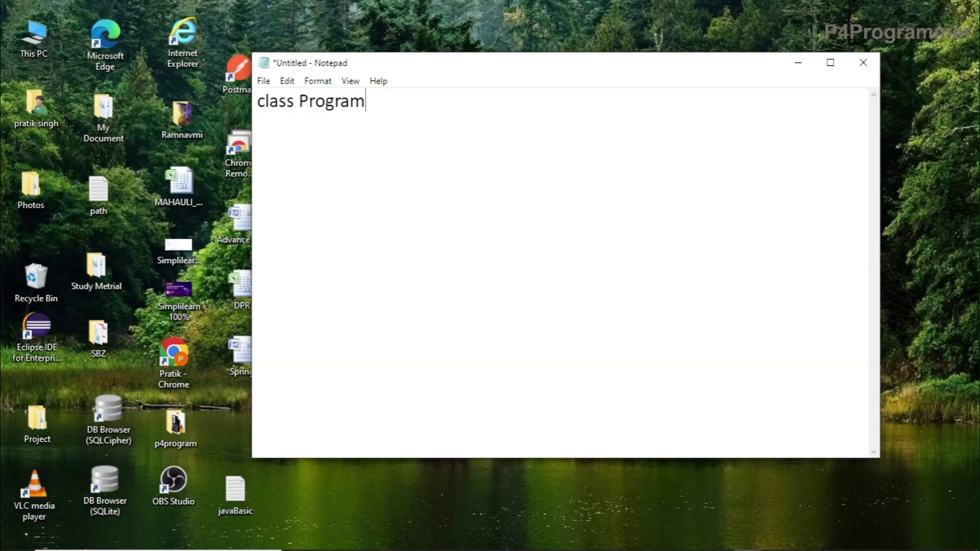
type("{}")
key("Left")
key("Return")
key("Return")
Add the method public static void main(String args[]) inside the class, with its own pair of braces on separate lines.
type("public ")
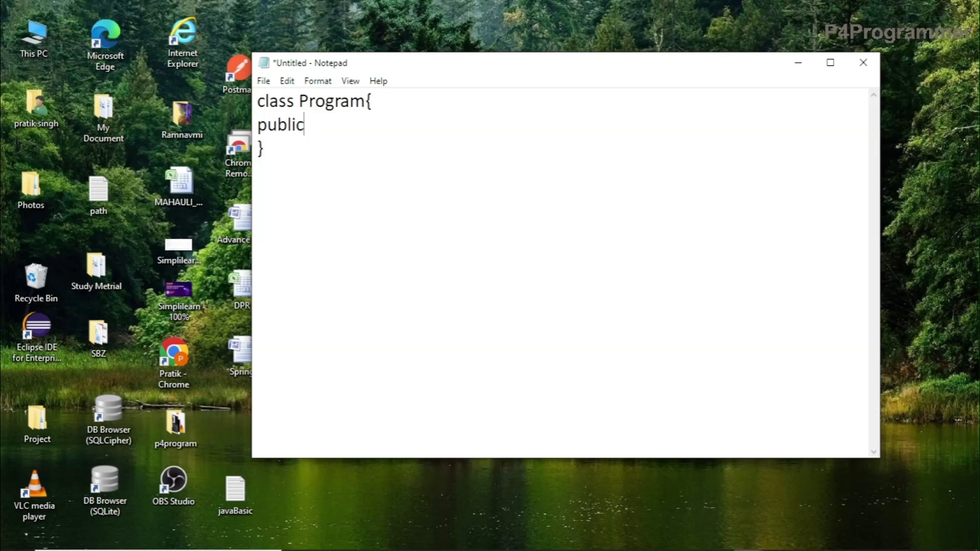
type("static void")
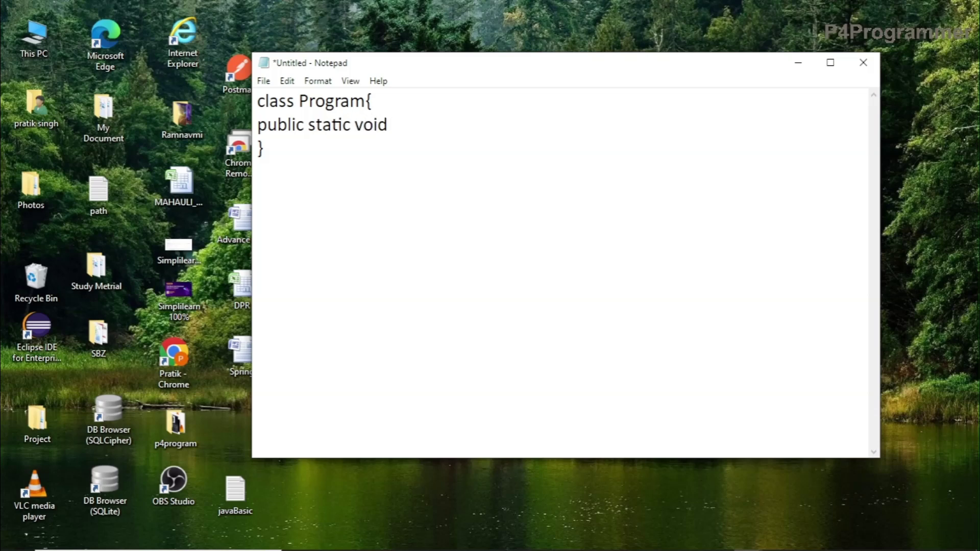
type(" main(Strin")
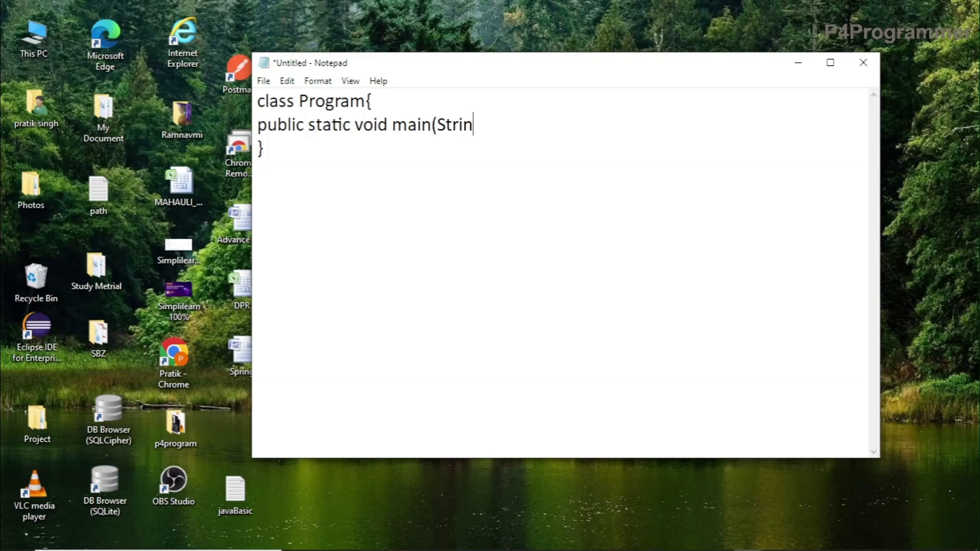
type("g args[])")
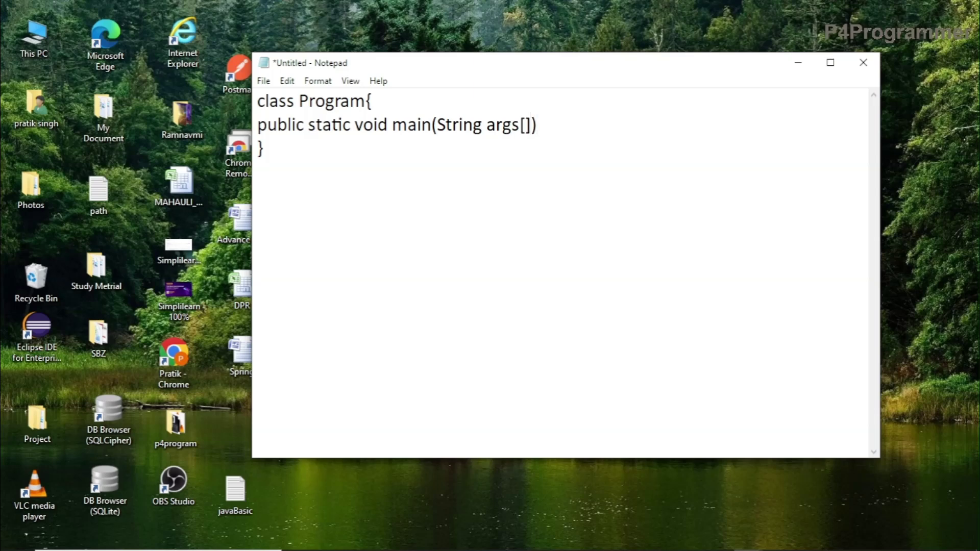
key("Return")
type("{}")
key("Left")
key("Return")
key("Return")
key("Up")
Write the statement System.out.println("Hello Programmer"); in the body of the main method.
type("System.out.")
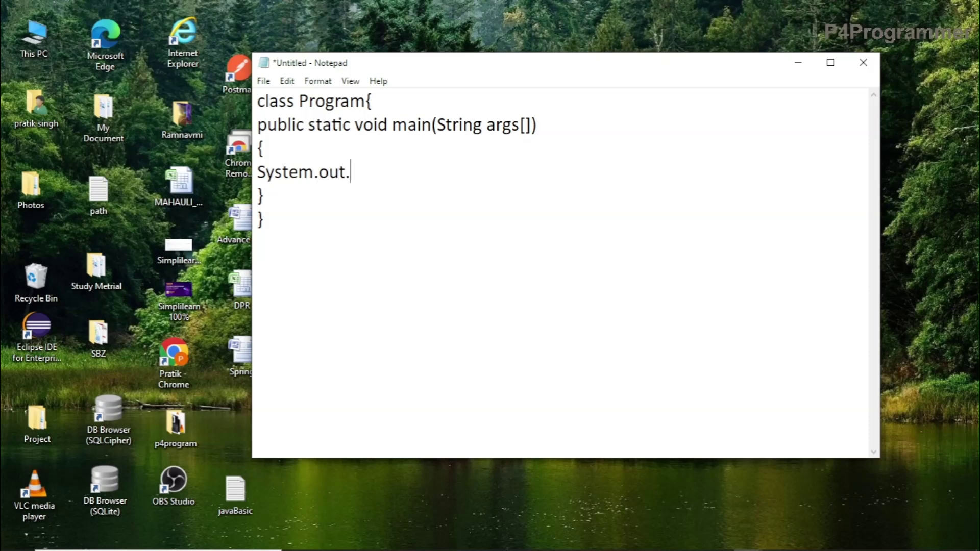
type("println(")
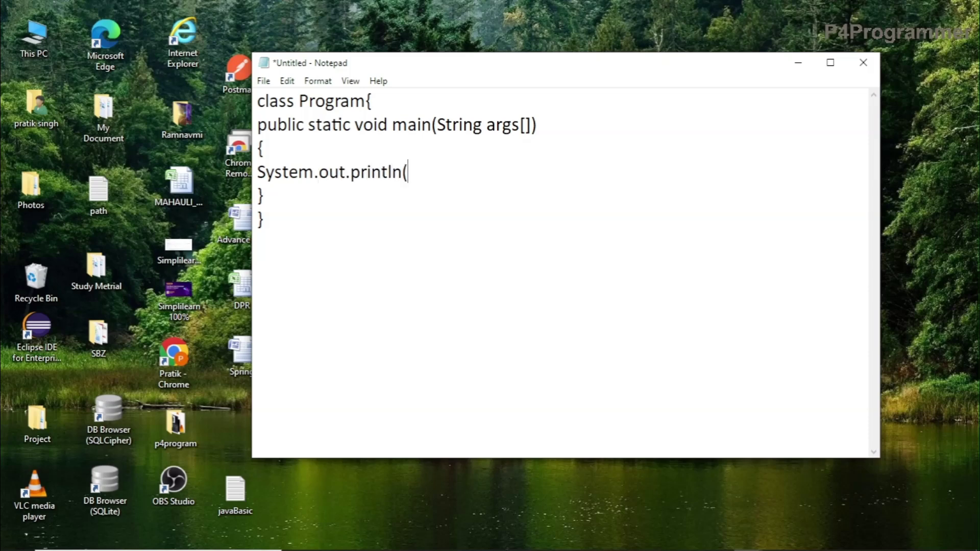
type("\"Hello P")
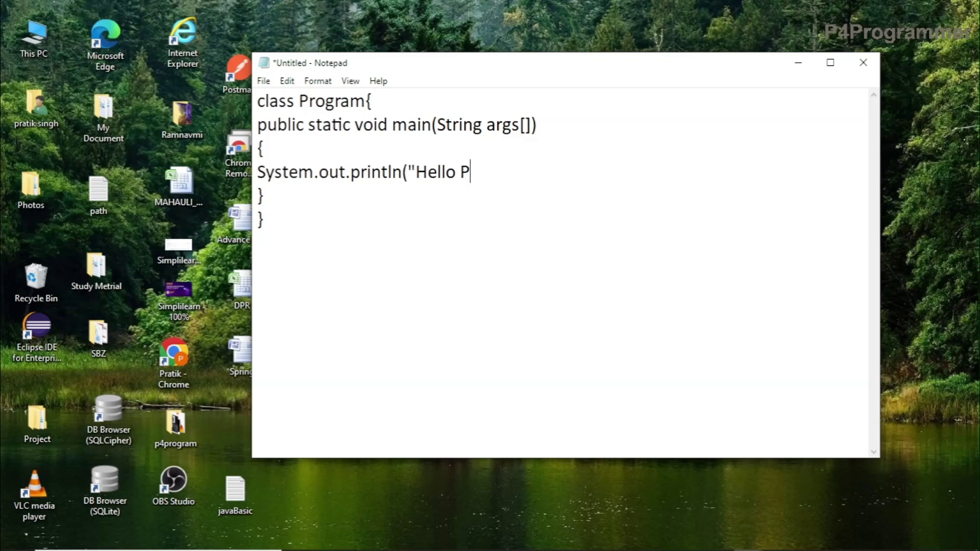
type("rogrammer\")")
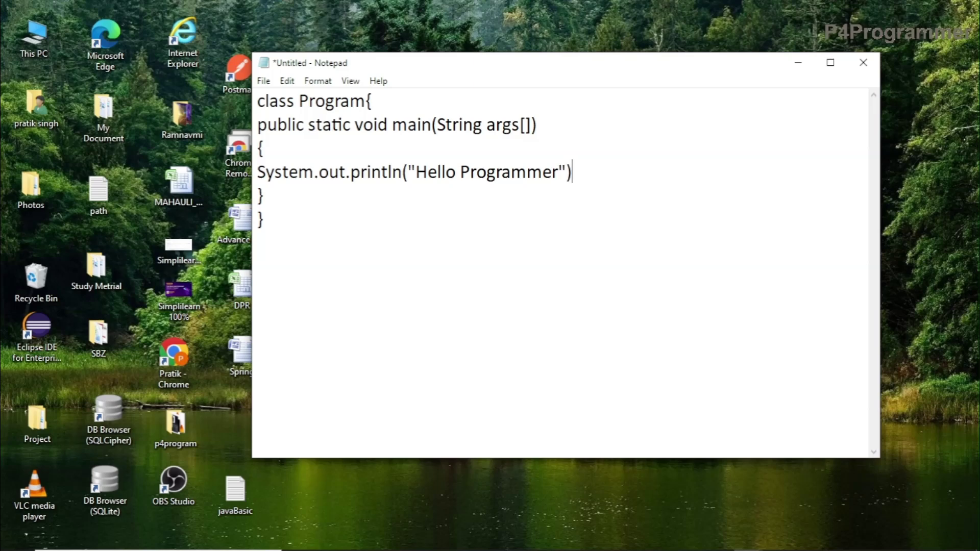
type(";")
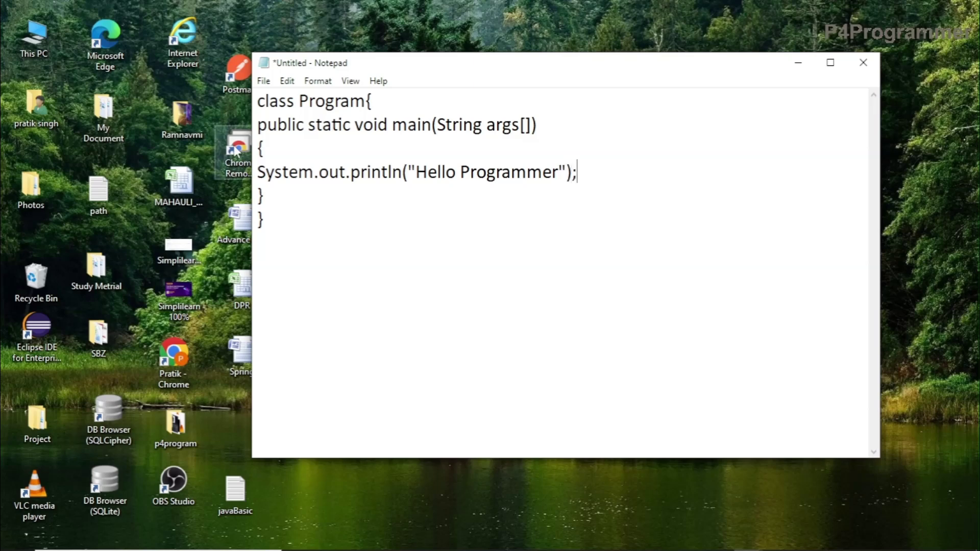
Start saving the document under a new name and choose the JavaProgram folder on the Desktop as the location.
left_click(263, 80)
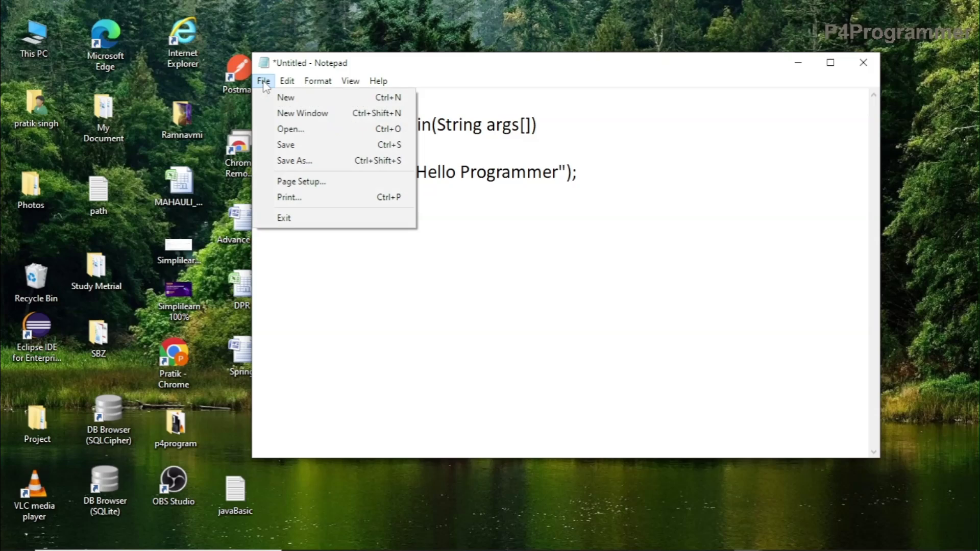
left_click(323, 161)
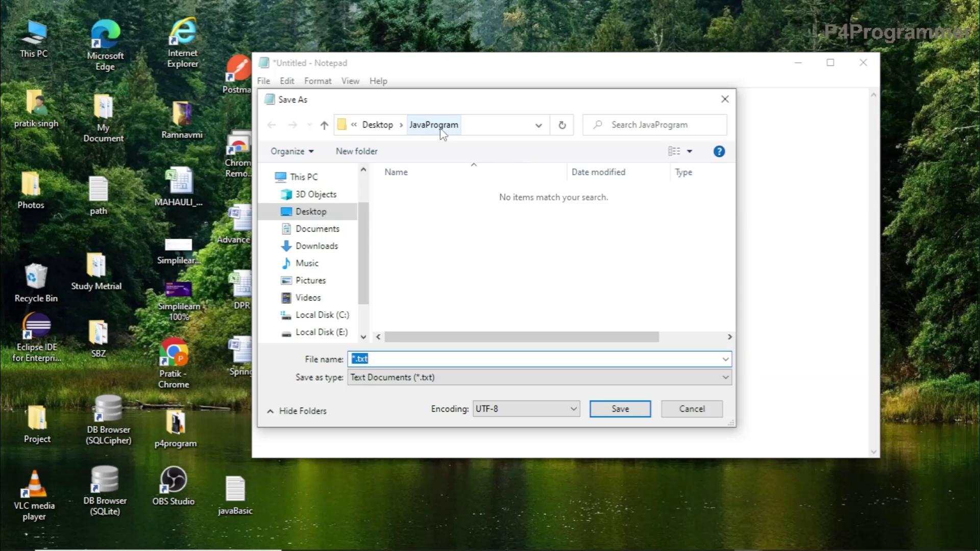
left_click(332, 214)
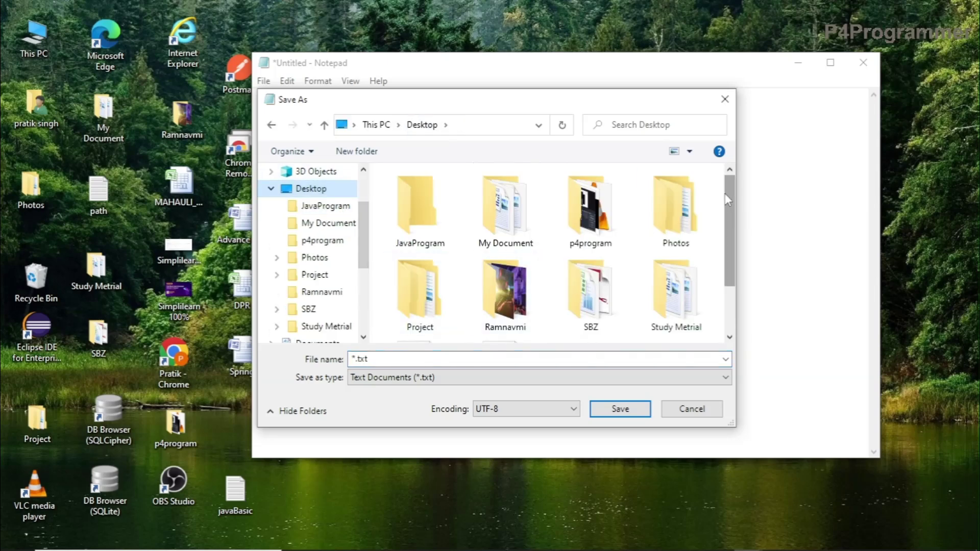
mouse_move(725, 195)
left_mouse_down()
mouse_move(730, 252)
mouse_move(726, 183)
left_mouse_up()
left_click(426, 215)
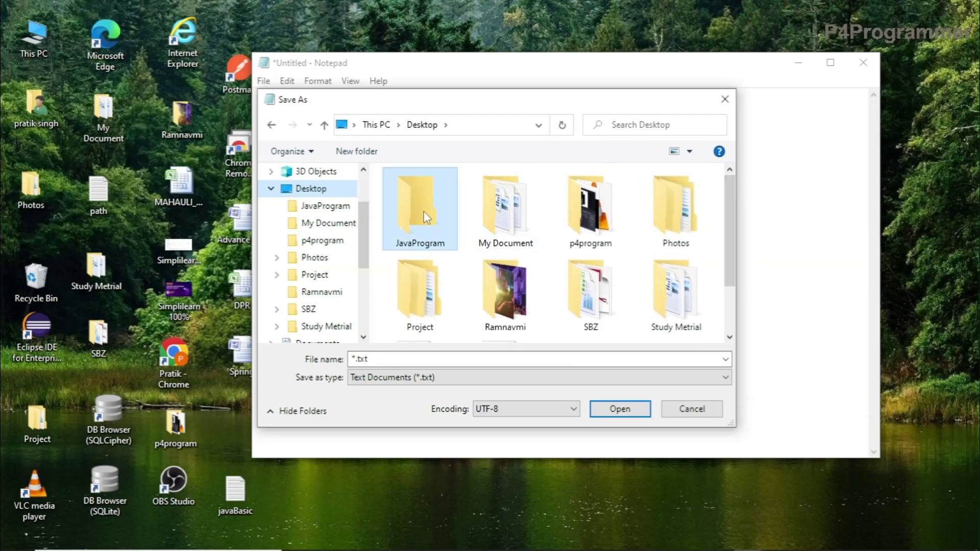
left_click(620, 409)
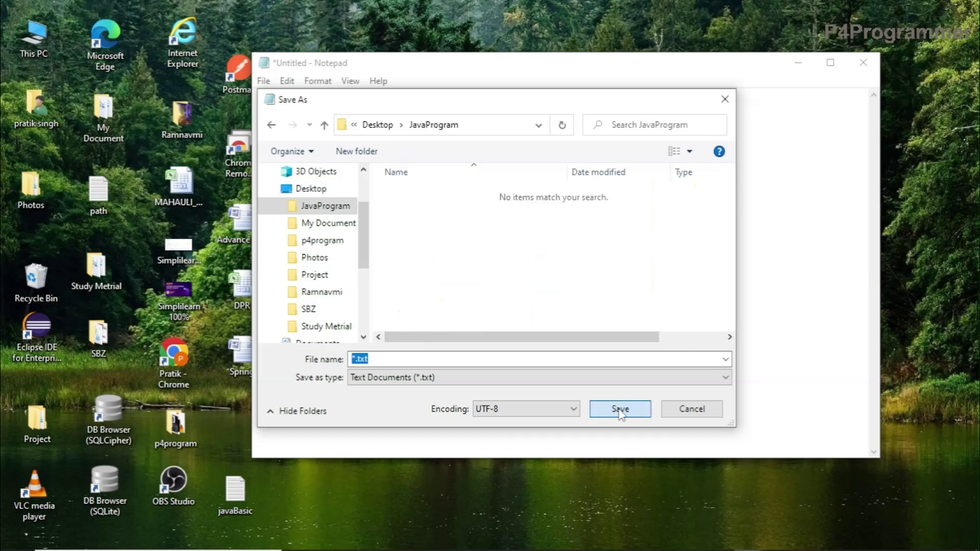
Name the file Program.java, set the file type to All Files and save it.
key("BackSpace")
type("Pr")
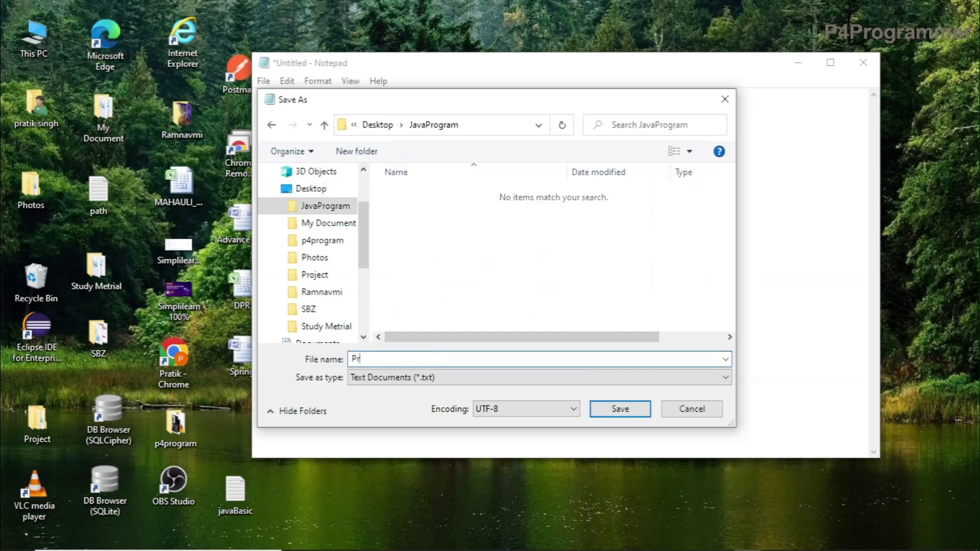
type("ogram.java")
left_click(497, 375)
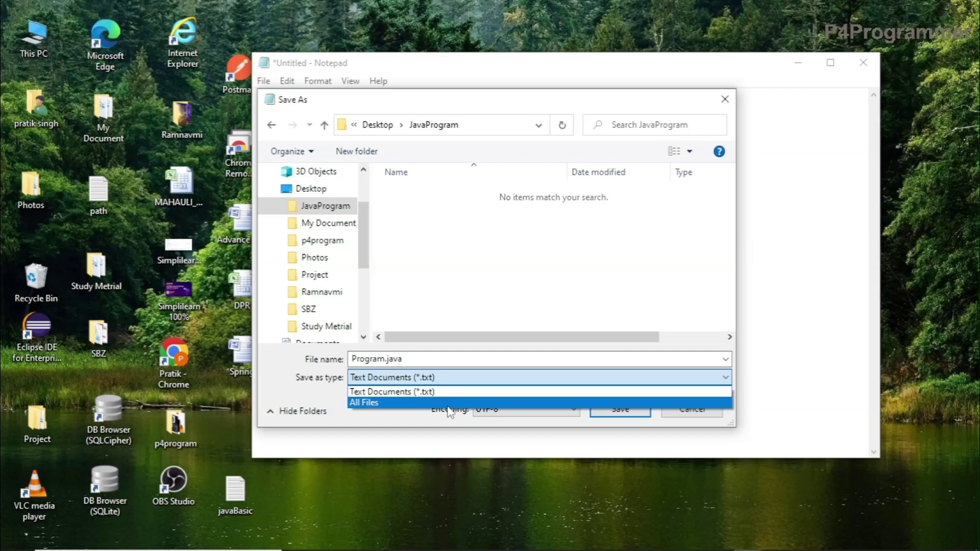
left_click(449, 405)
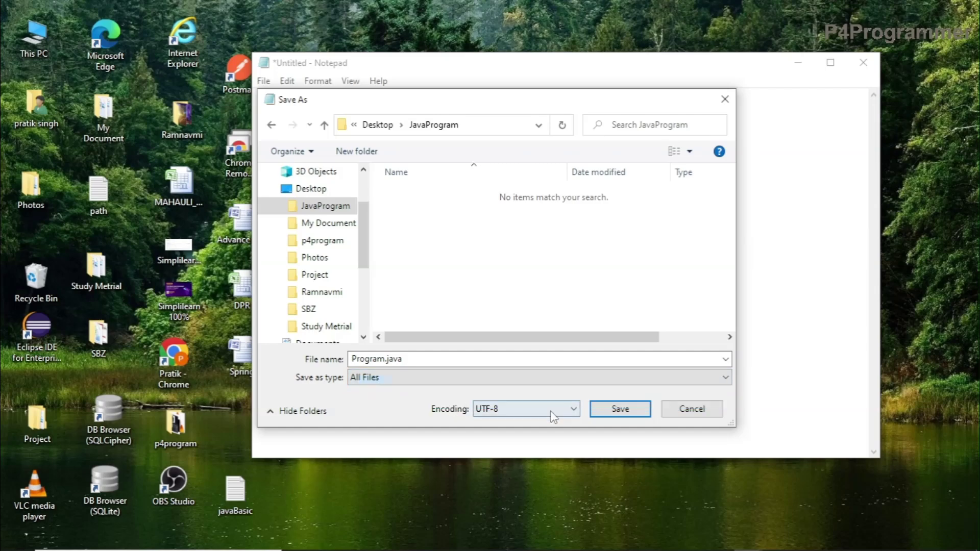
left_click(618, 411)
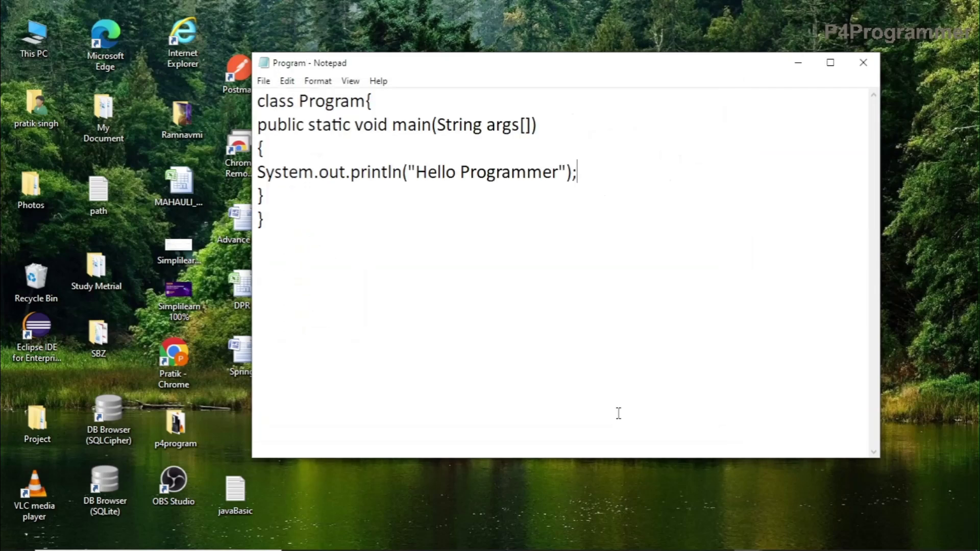
Minimize both Notepad windows and open the JavaProgram folder from the desktop.
left_click(627, 23)
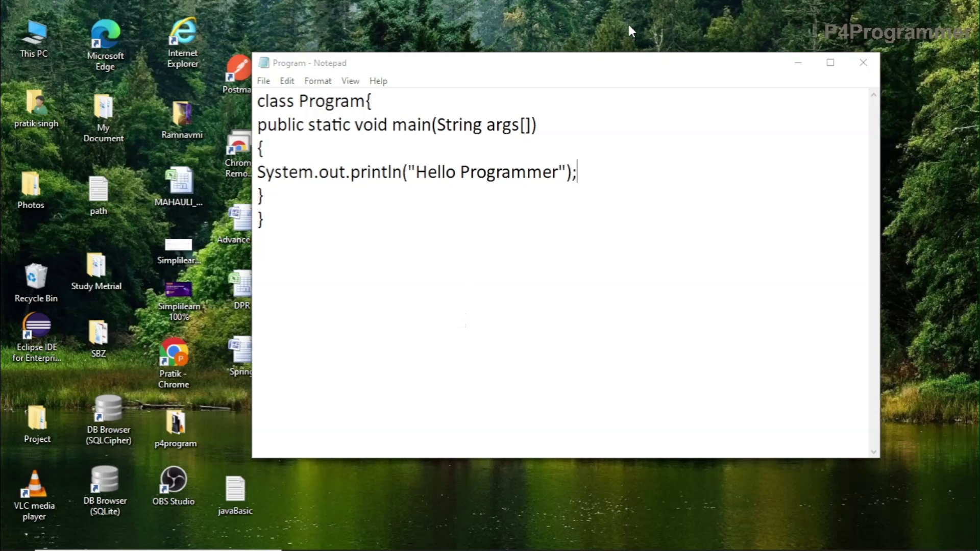
left_click(797, 63)
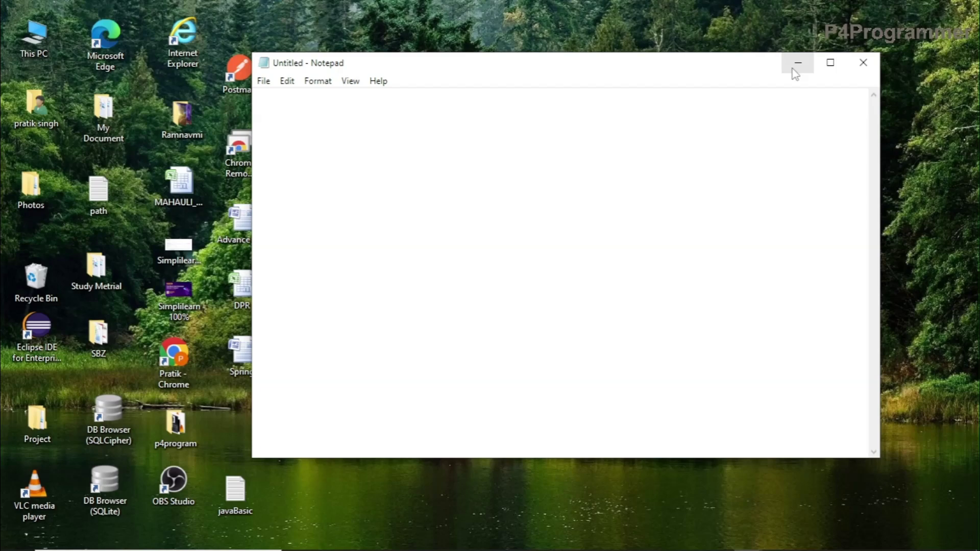
left_click(798, 62)
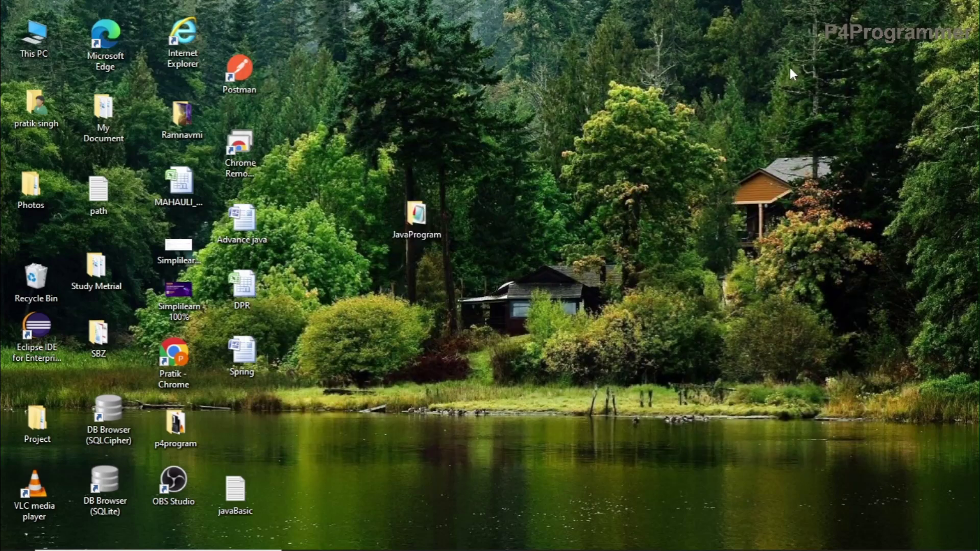
double_click(419, 225)
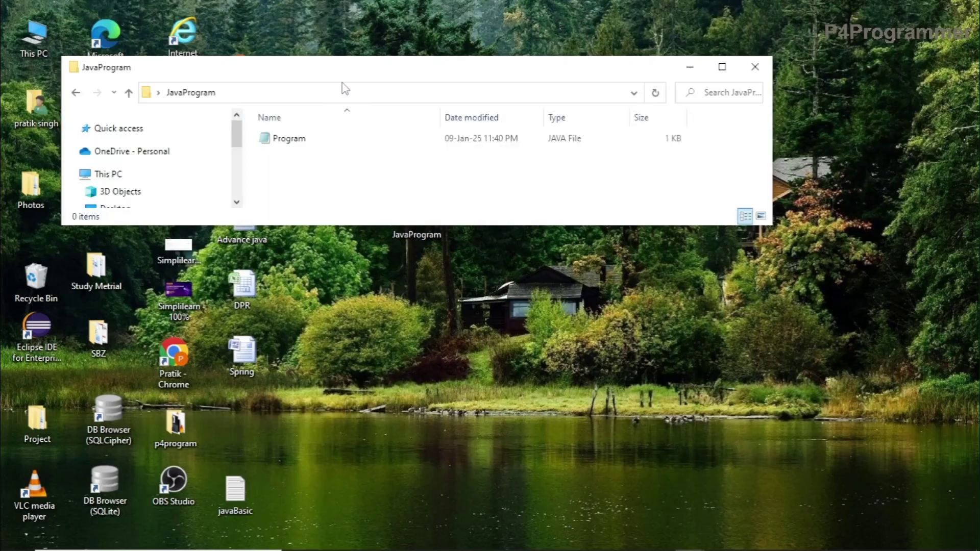
Open a Command Prompt in the JavaProgram folder and compile the source file with javac Program.java.
left_click(348, 91)
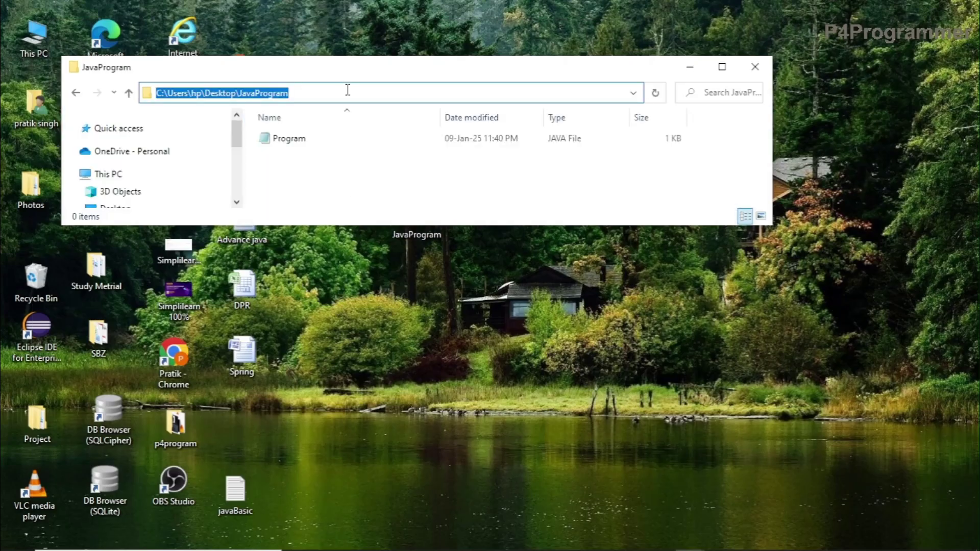
type("cmd")
key("Return")
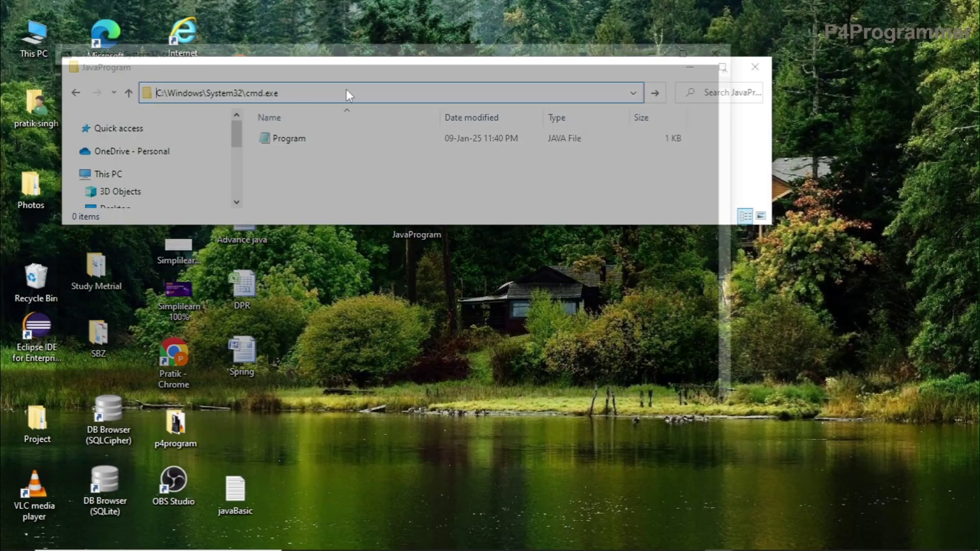
type("java")
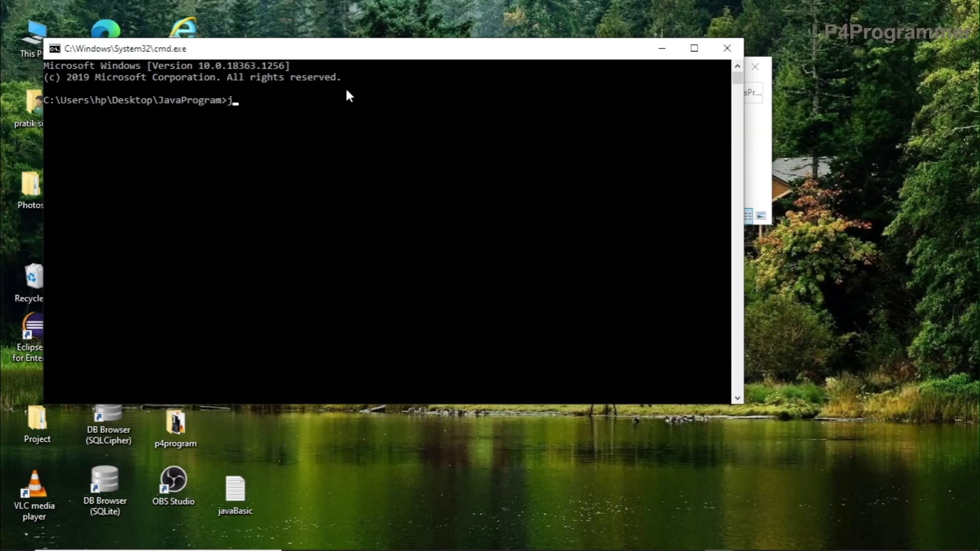
type("c Program.java")
key("Return")
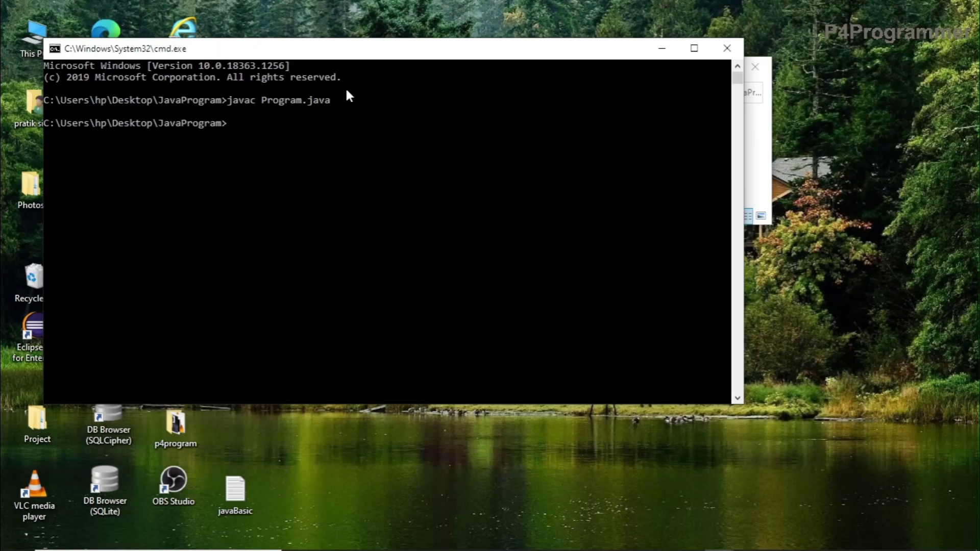
Run the compiled class with java Program, highlight its output line and clear the highlight.
type("java Program")
key("Return")
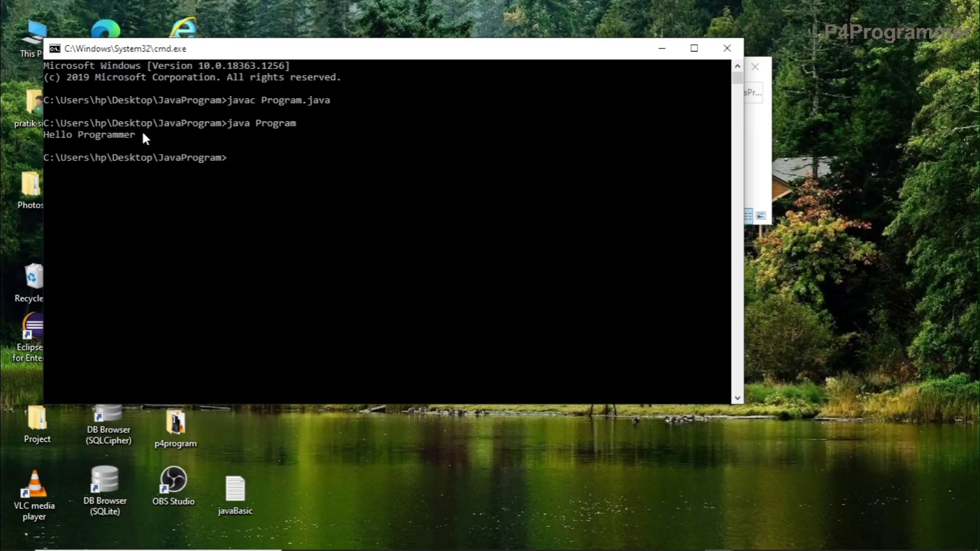
left_click_drag(143, 135, 45, 135)
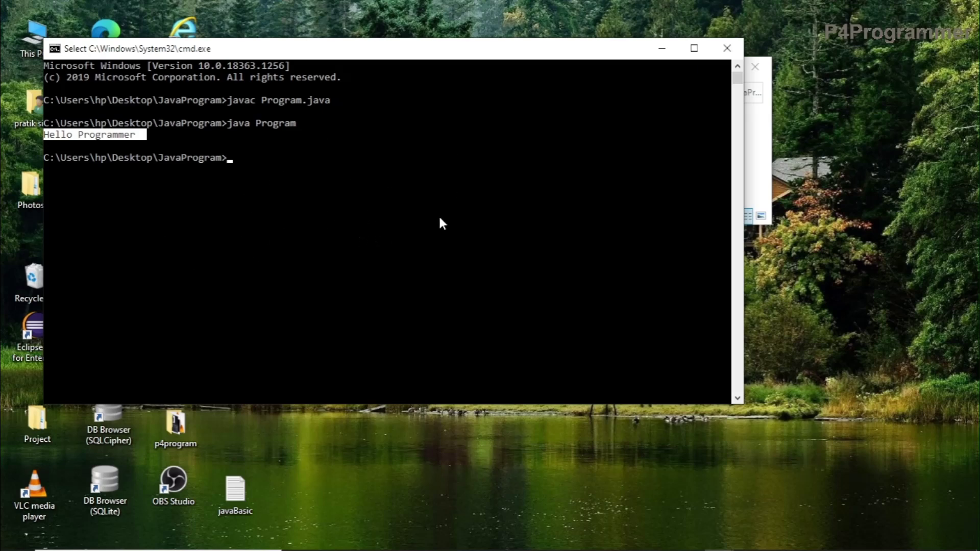
left_click(466, 183)
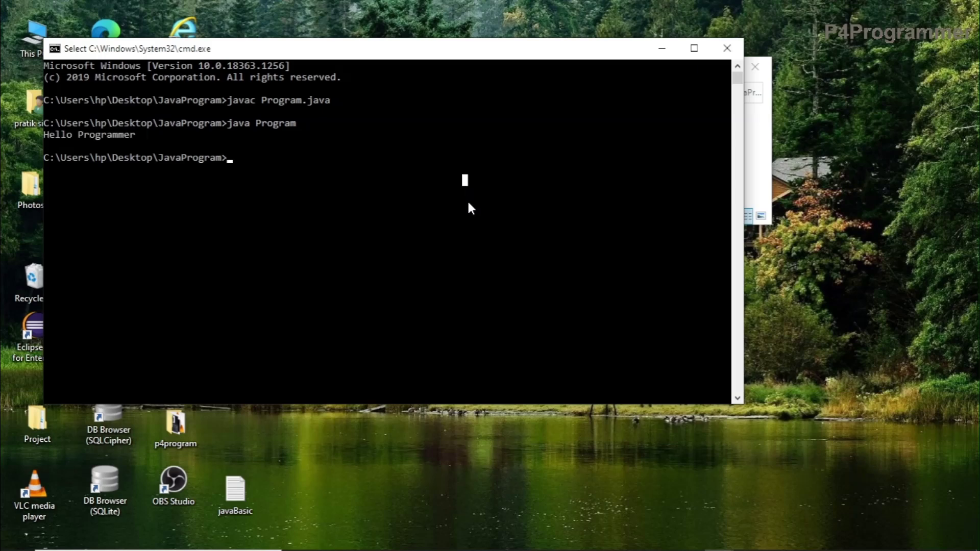